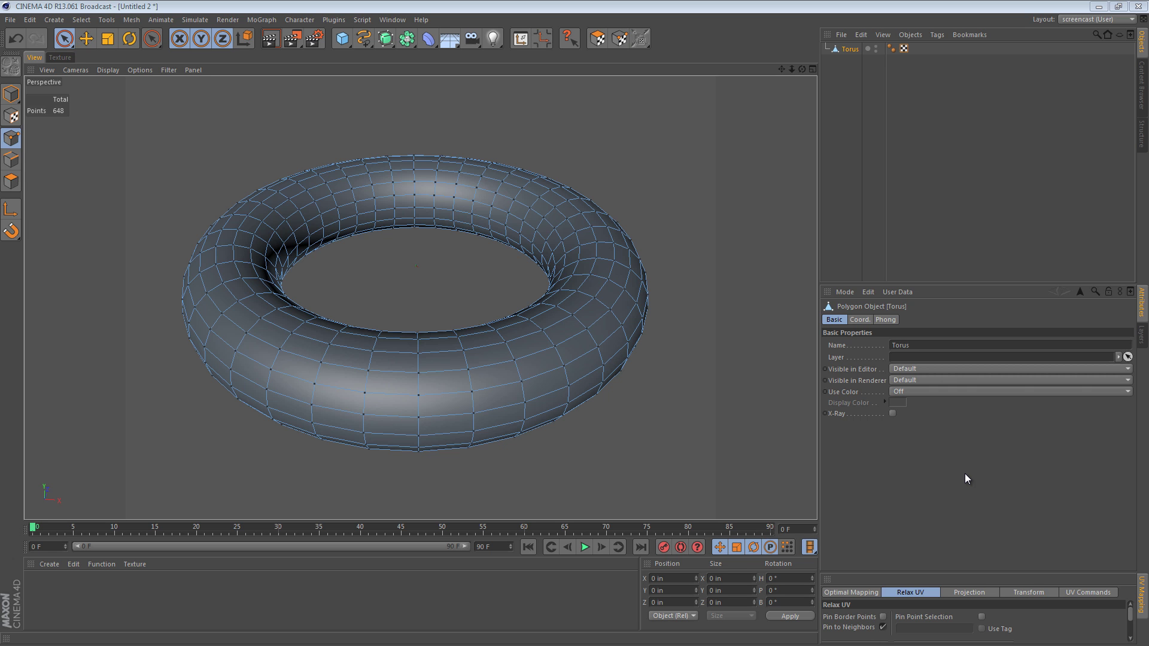
Step: Select a single point on the upper front of the torus with Live Selection and activate the Move tool
alt+right_drag(317, 361, 583, 365)
alt+middle_drag(542, 314, 542, 277)
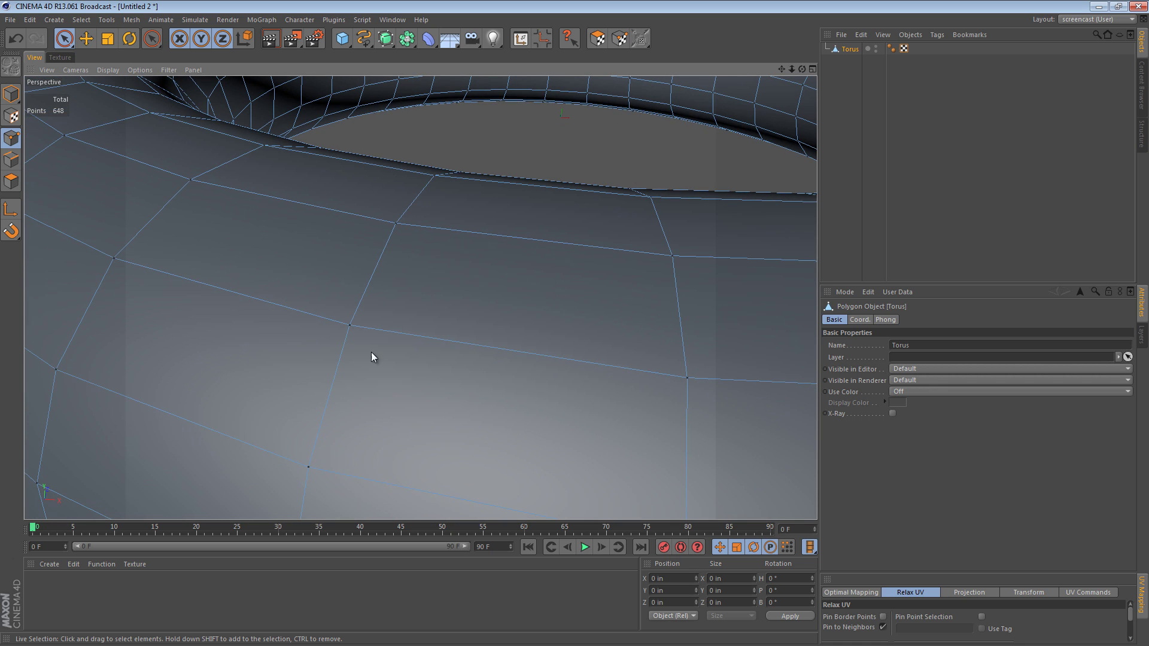
mouse_move(624, 317)
alt+right_down()
mouse_move(266, 335)
mouse_move(315, 347)
alt+right_up()
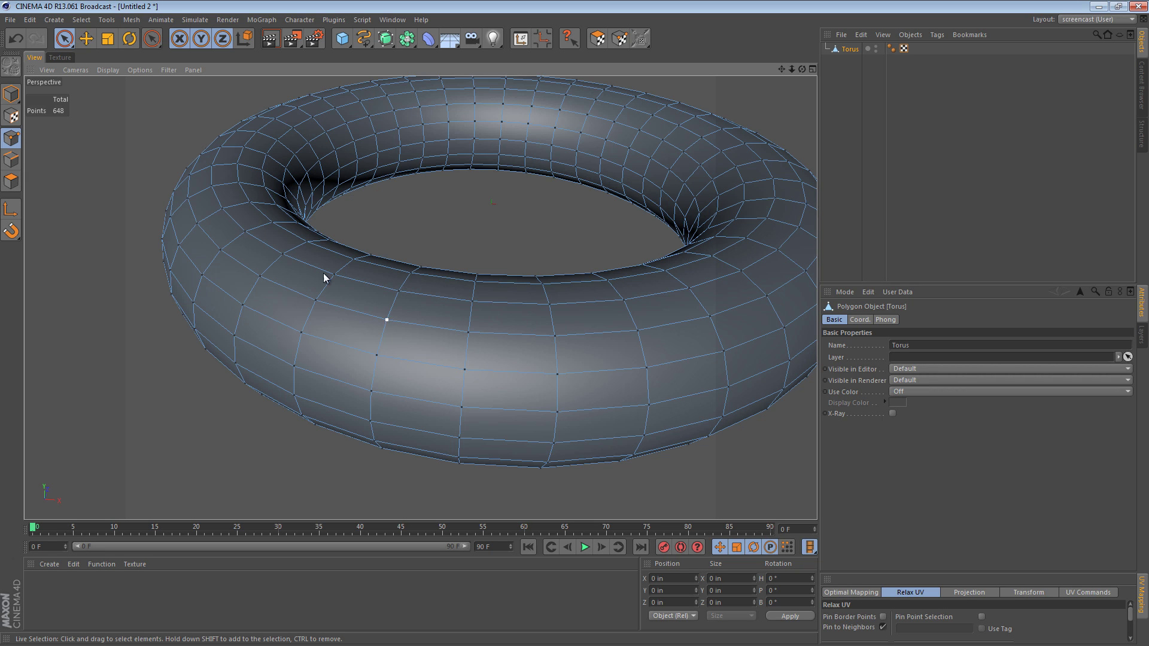
click(60, 39)
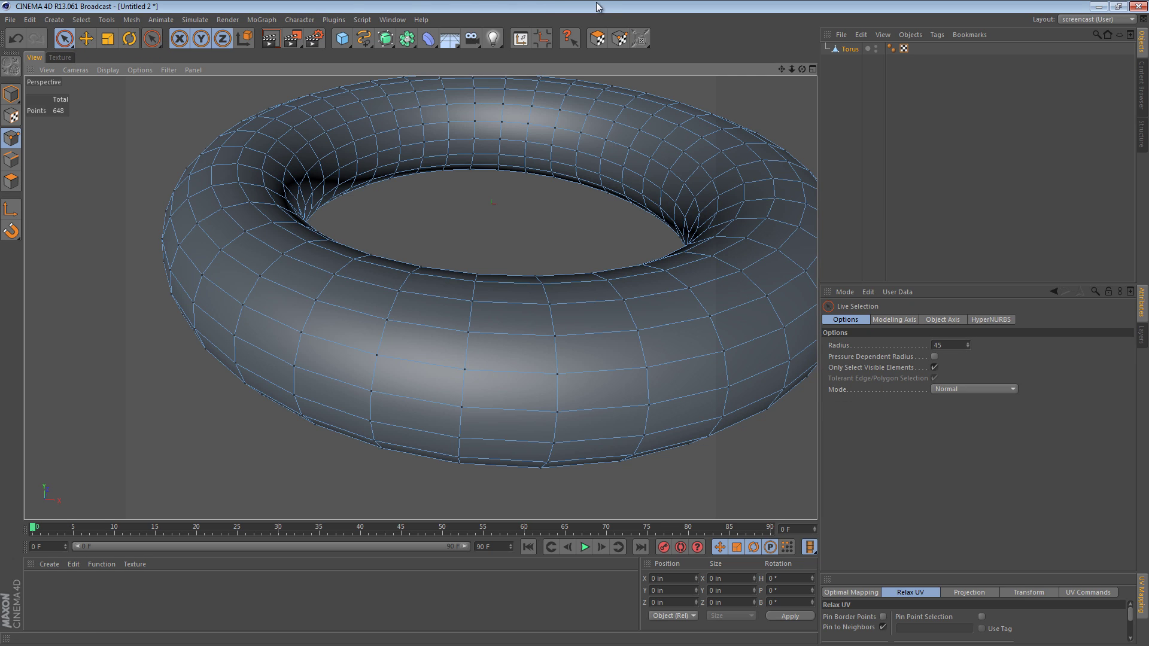
alt+drag(544, 181, 528, 175)
alt+middle_drag(527, 172, 524, 167)
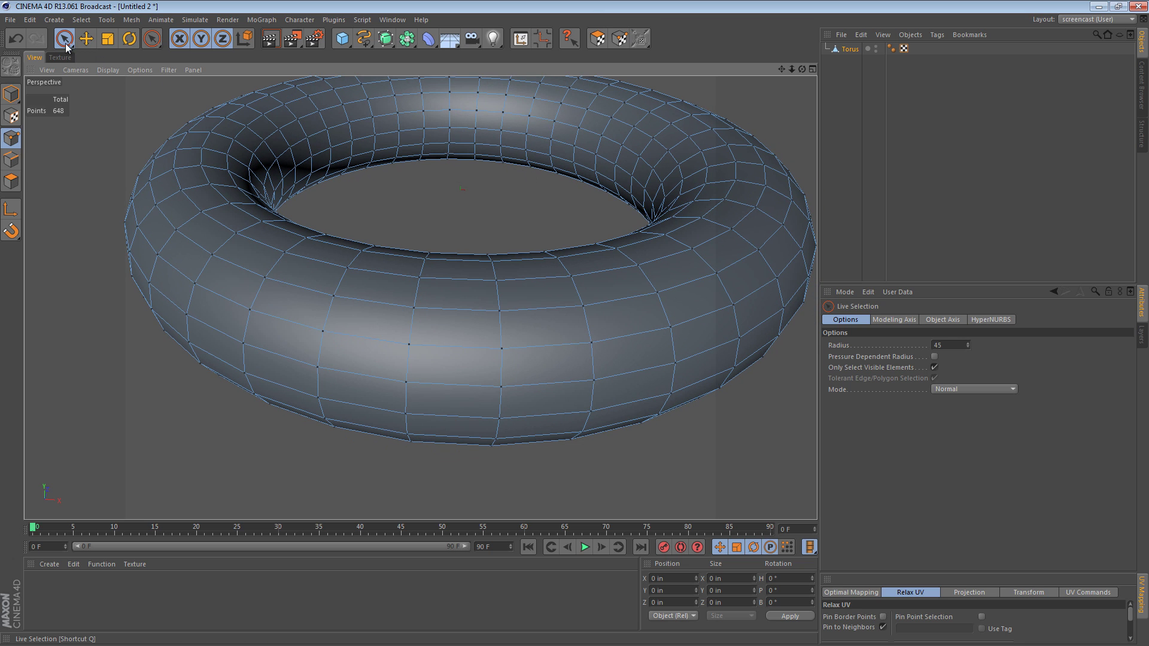
click(347, 302)
key(e)
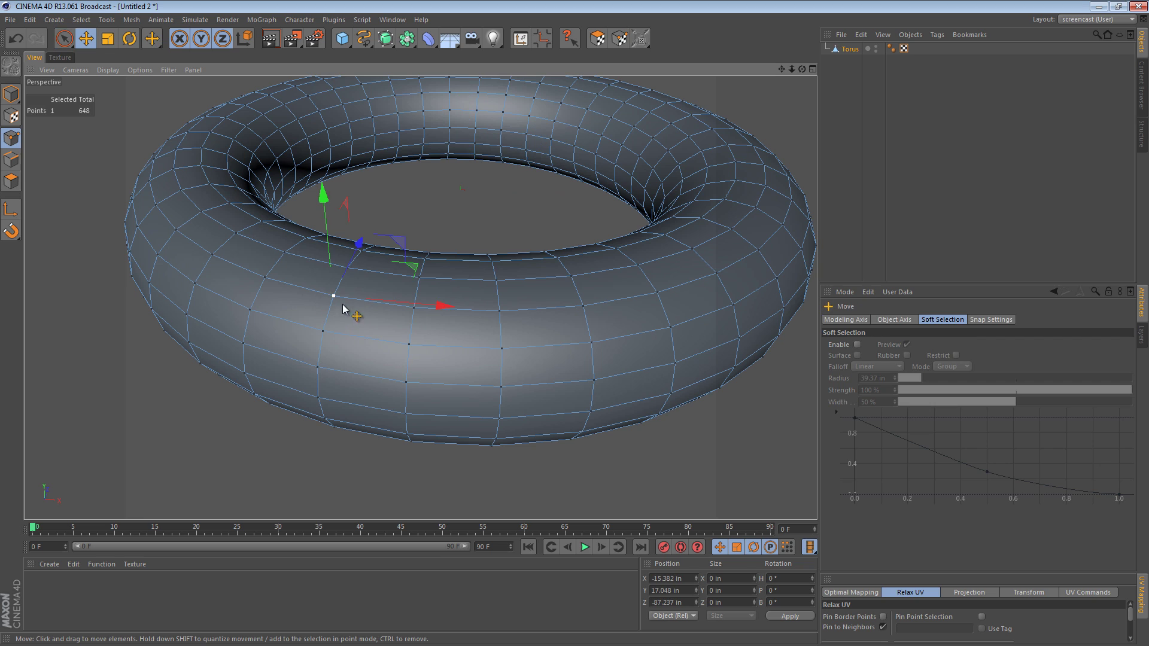
Step: Set the vertex weight of the selected torus point to 100% in Set mode
click(82, 20)
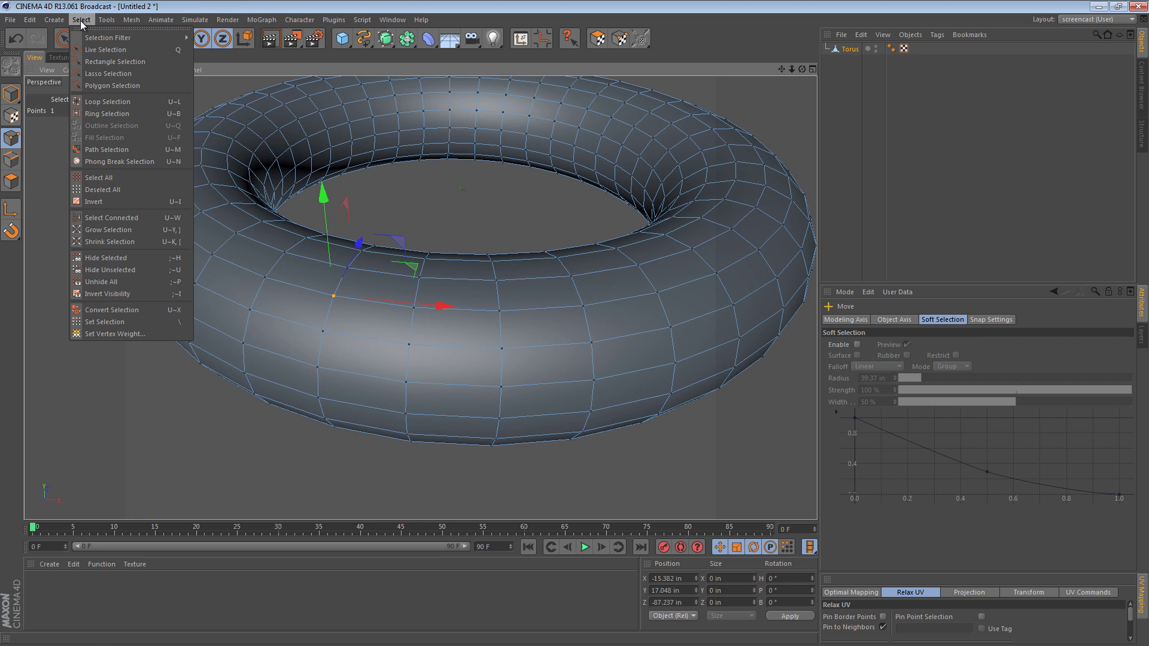
click(112, 334)
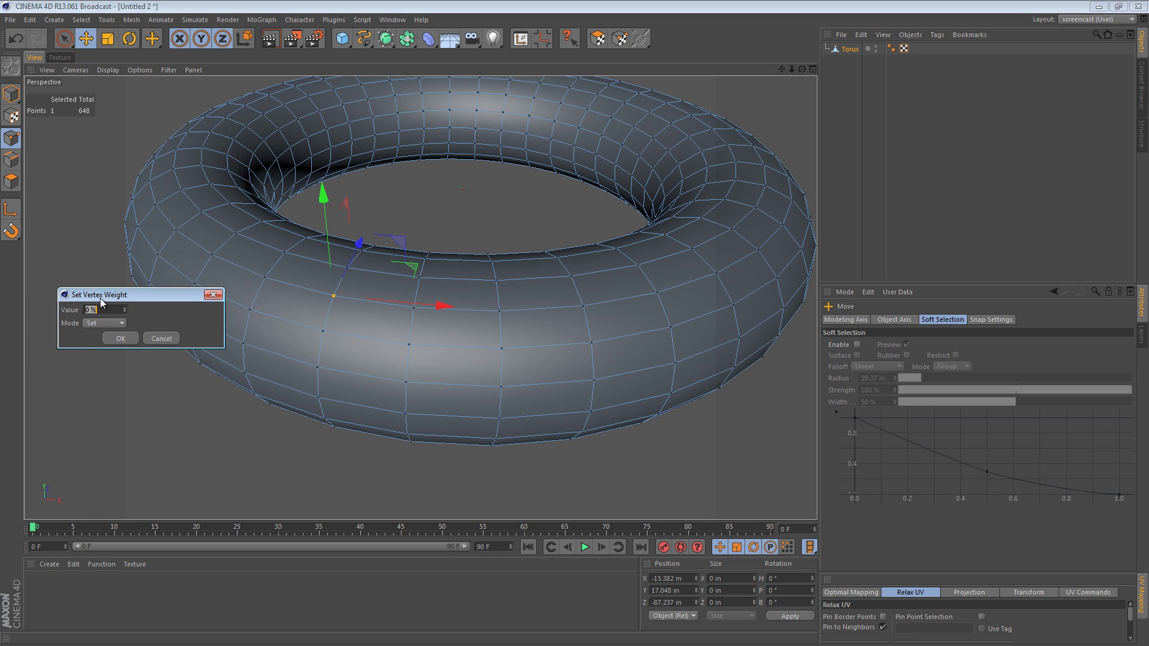
click(106, 323)
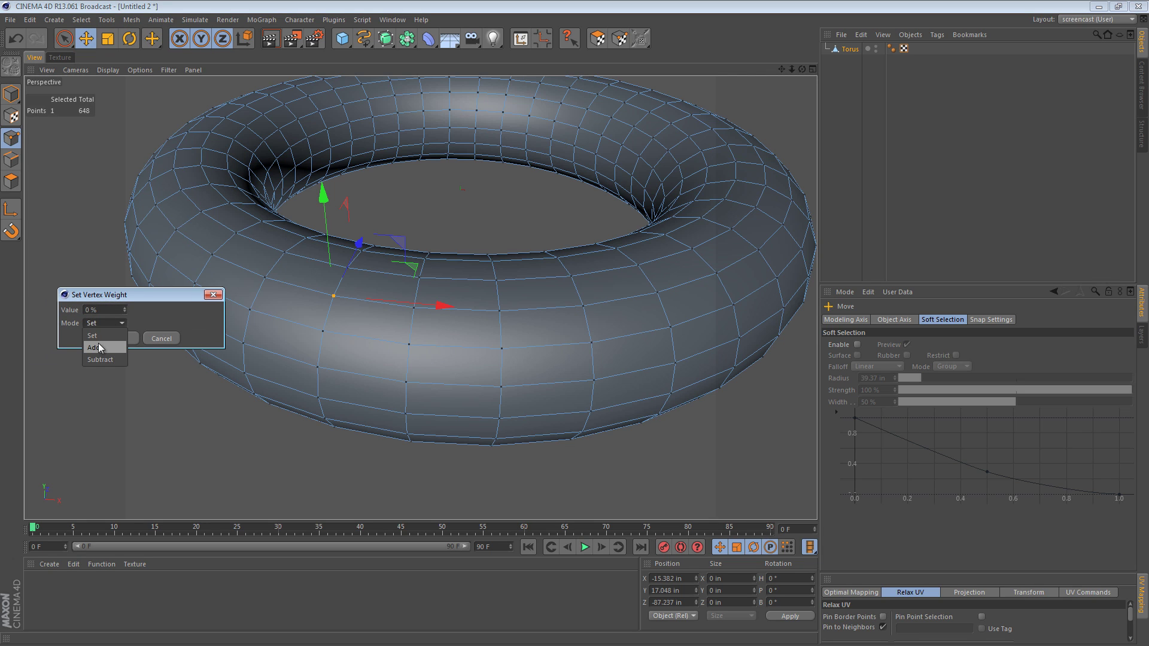
click(104, 325)
click(107, 308)
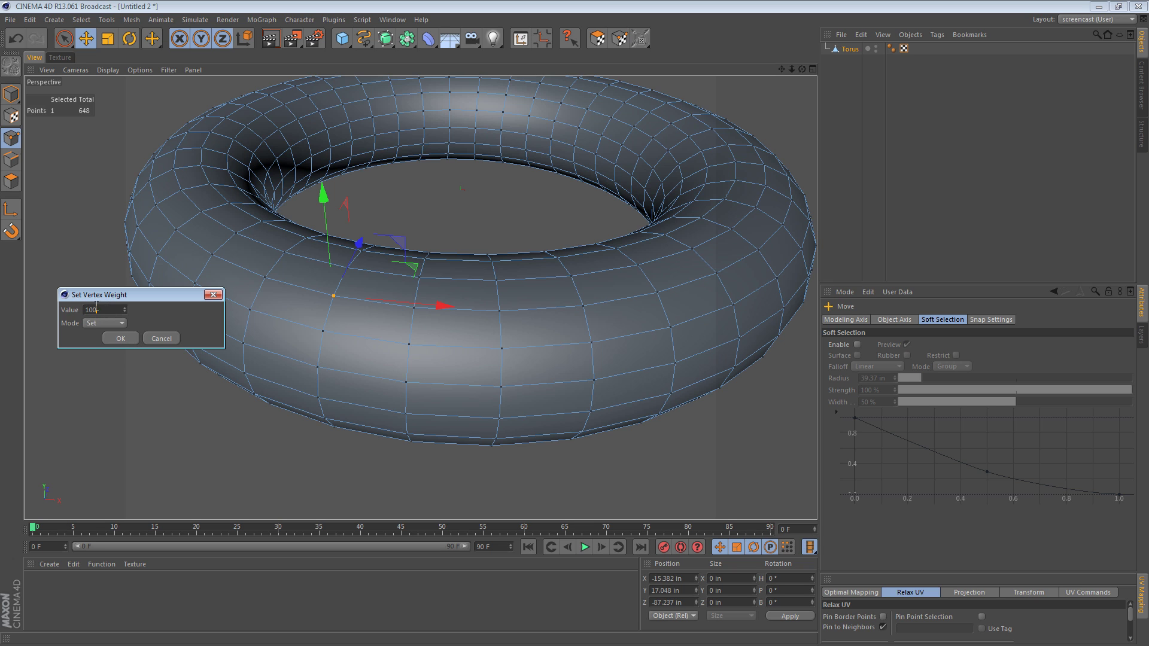
click(121, 338)
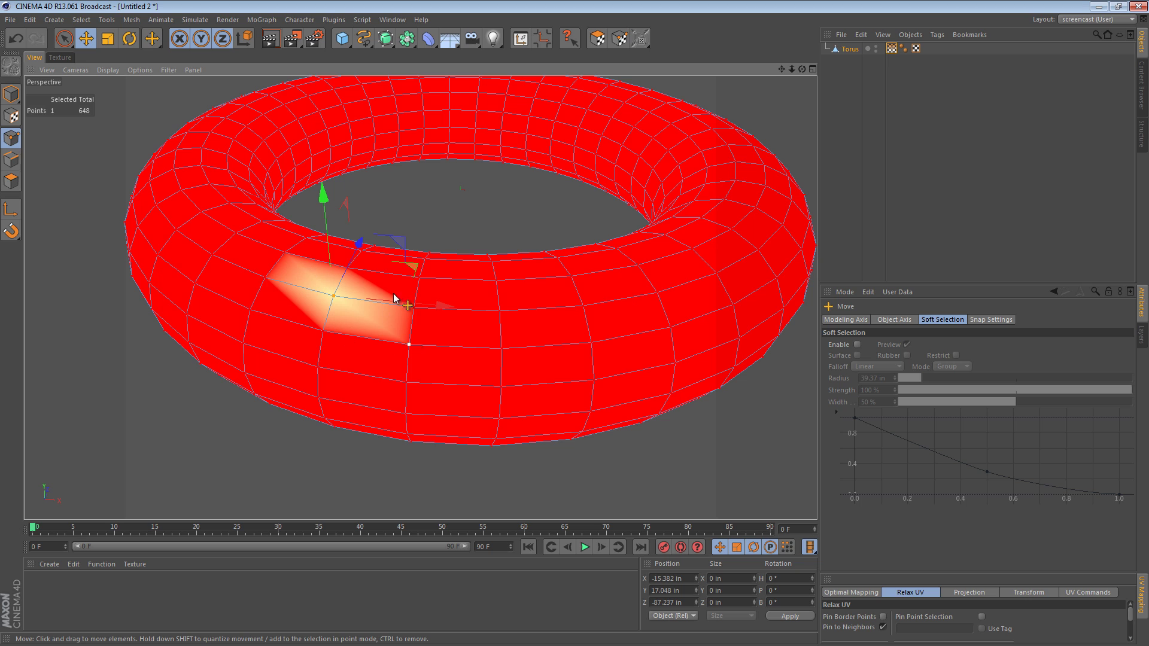
Step: In point mode, loop-select three adjacent cross-section loops on the front of the torus, starting at the weighted point
click(11, 94)
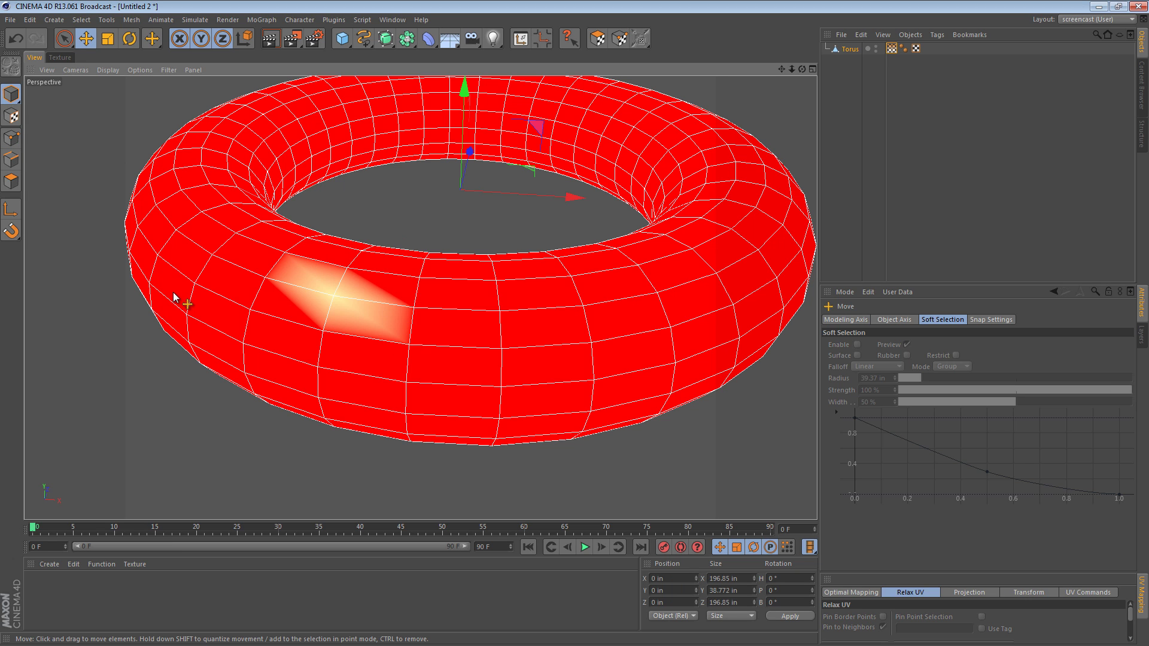
click(852, 49)
click(7, 136)
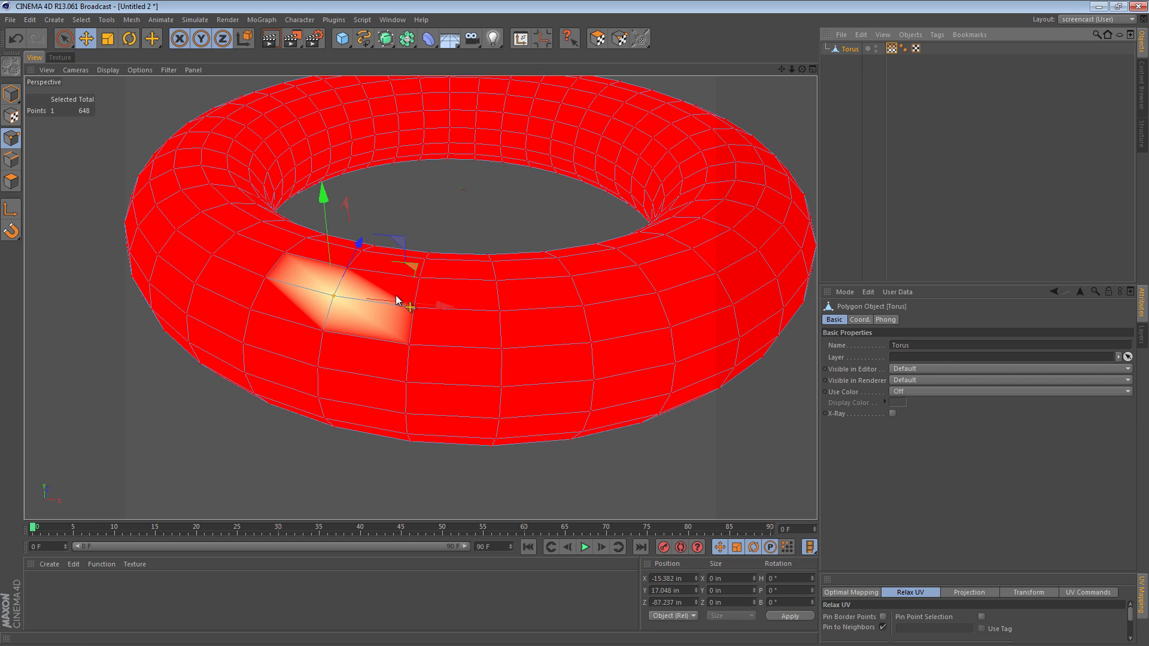
key(v)
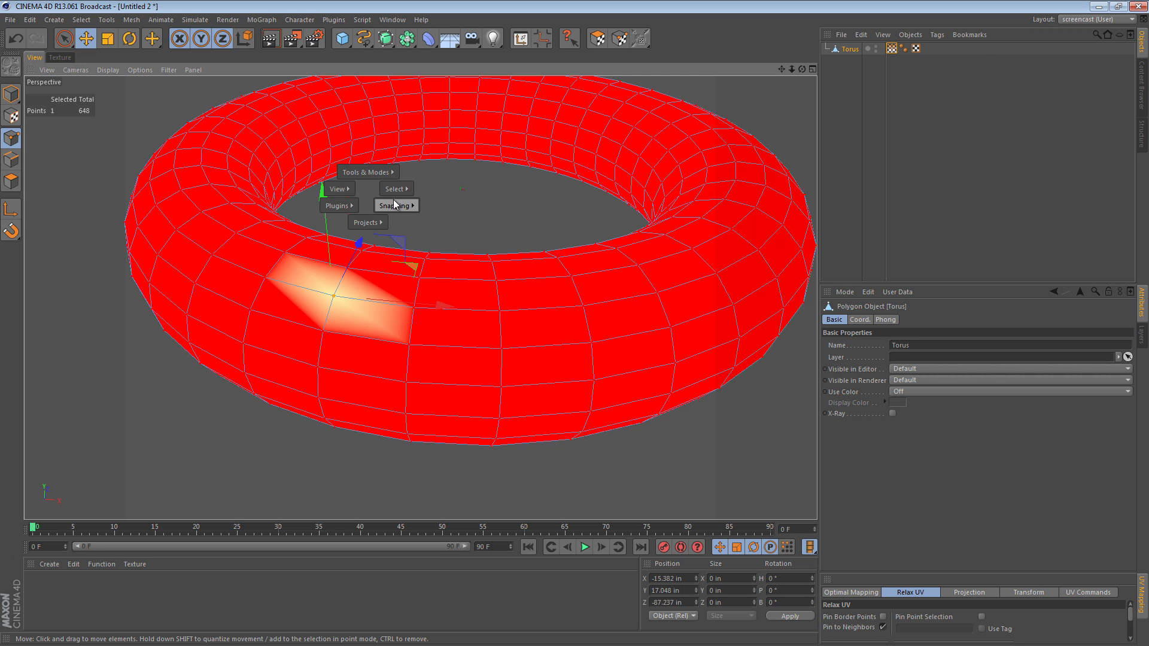
mouse_move(371, 172)
click(455, 204)
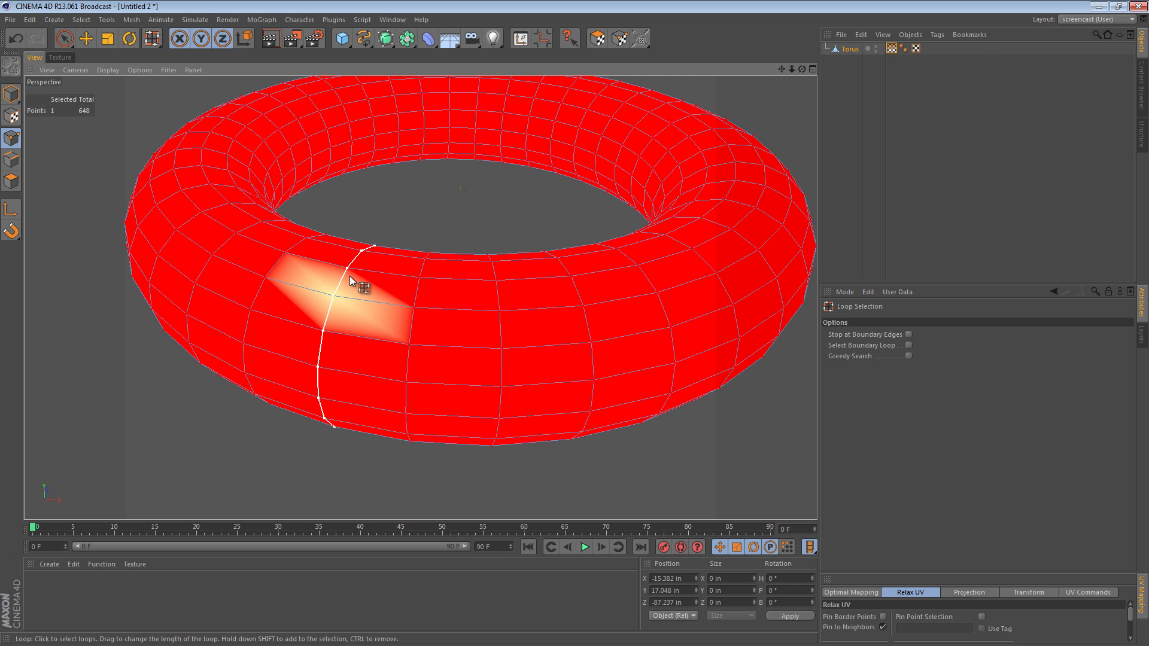
click(349, 275)
shift+click(417, 291)
shift+click(500, 296)
alt+drag(461, 315, 430, 302)
Step: Apply a 100% vertex weight to the three selected point loops
click(84, 20)
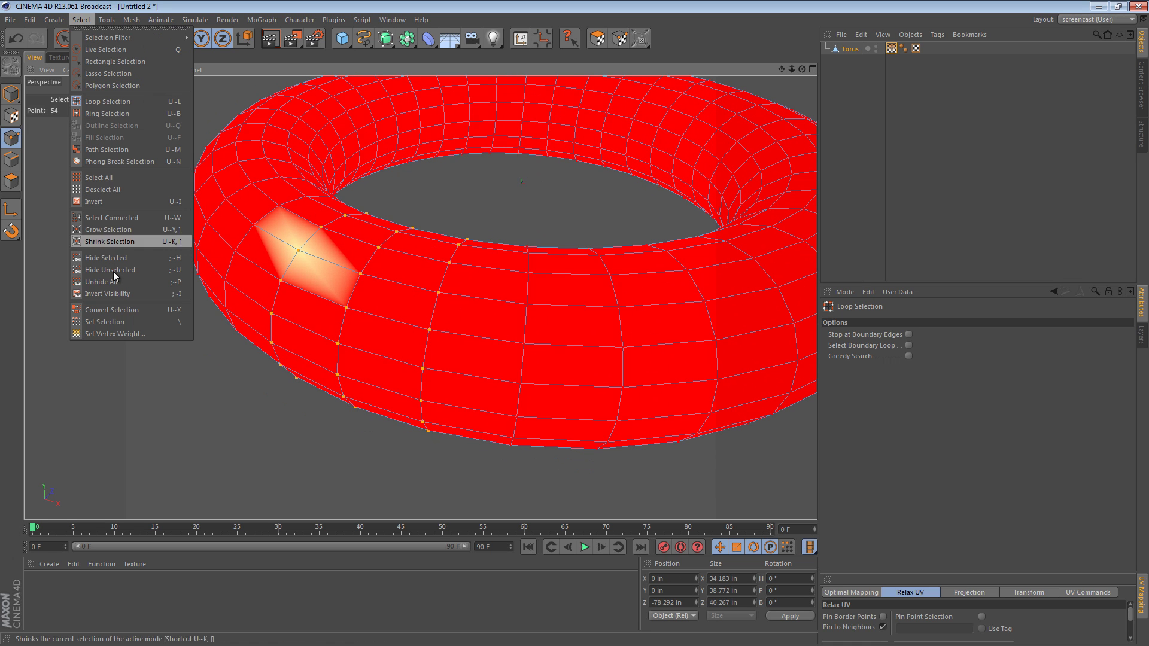
click(137, 333)
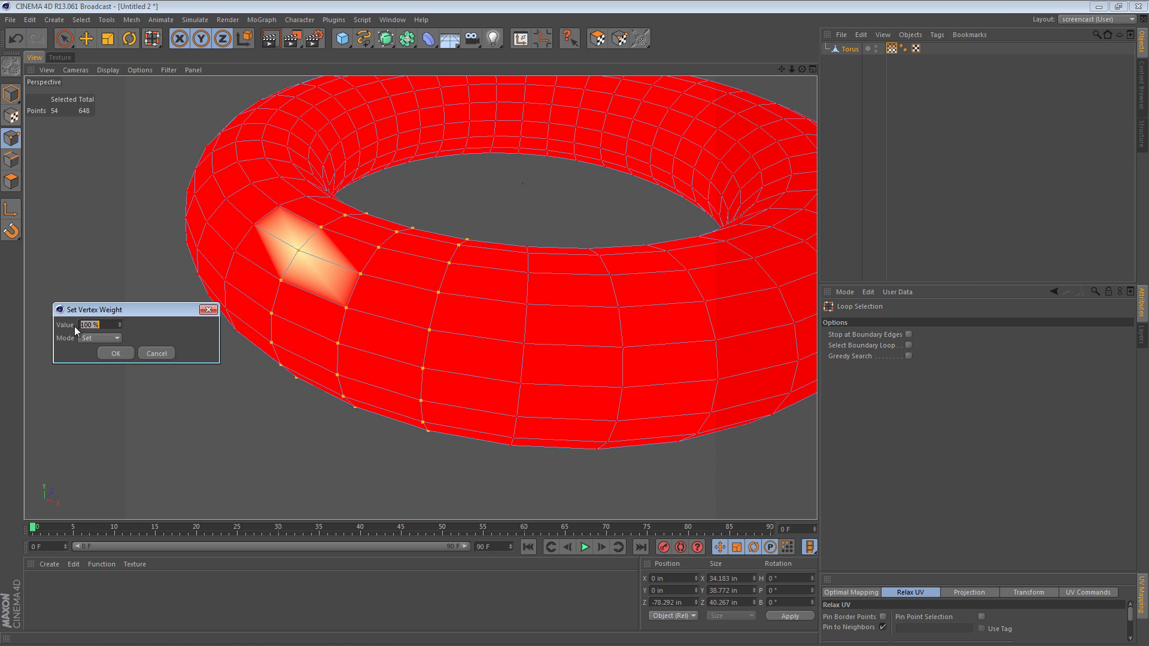
click(117, 353)
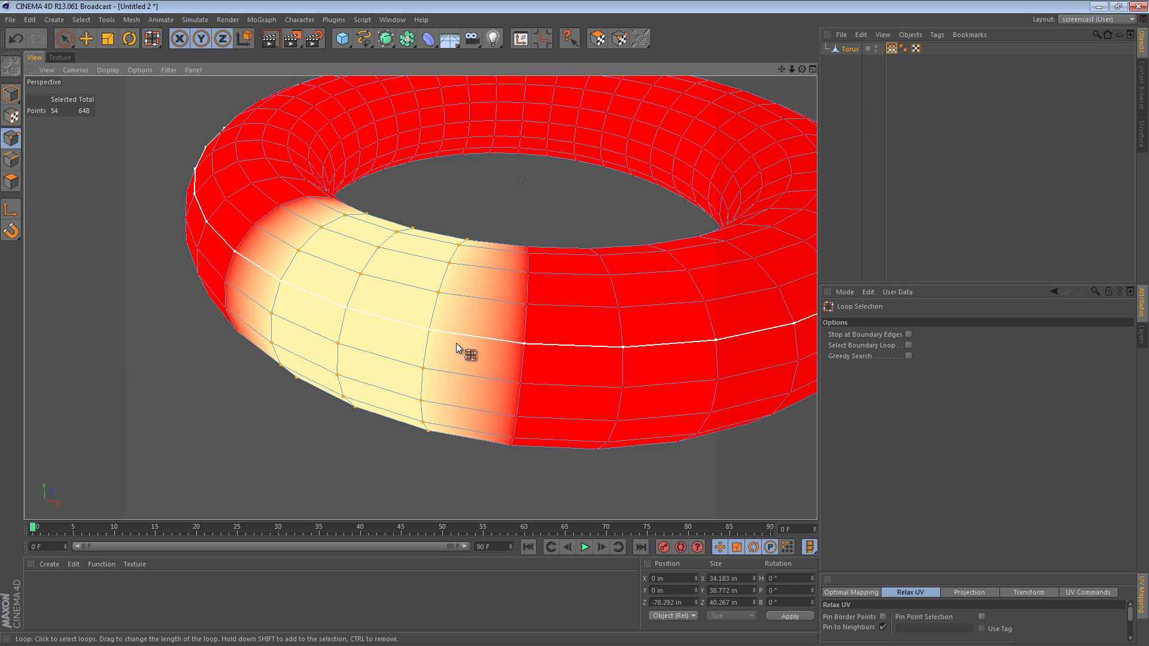
Step: Loop-select the next two cross-section loops beside the weighted area and set their vertex weight to 50%
alt+drag(457, 343, 508, 353)
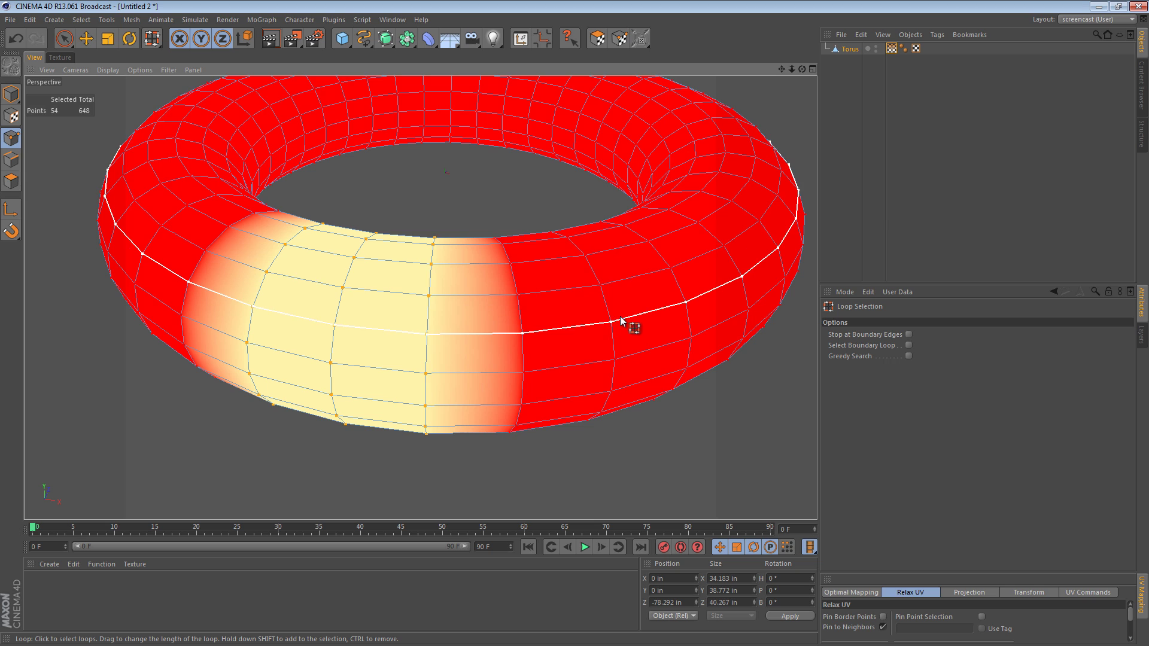
click(529, 313)
shift+click(612, 308)
click(81, 20)
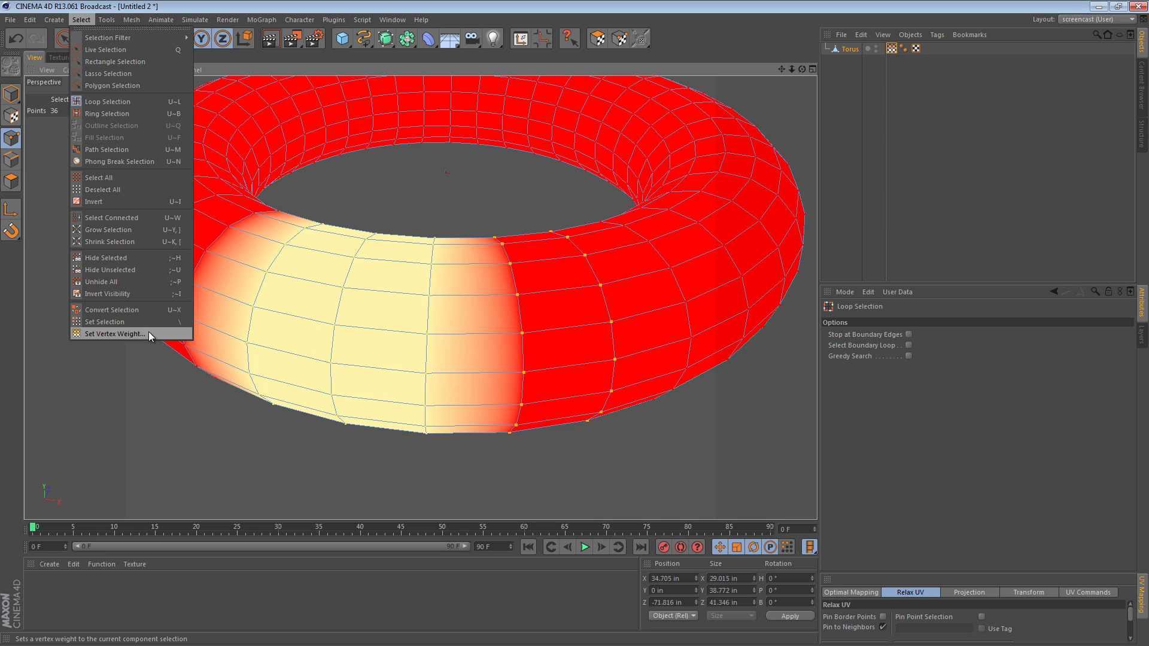
click(111, 334)
text(50)
click(119, 350)
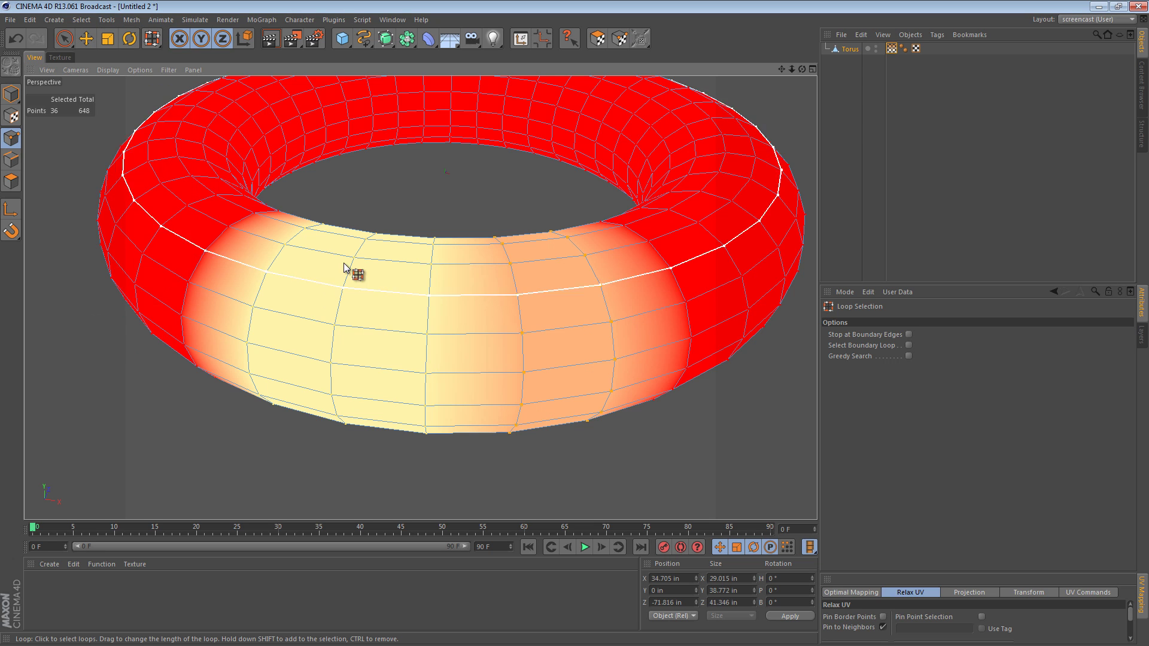
Step: Switch to model mode and examine the vertex weight colours around the torus
click(8, 97)
alt+right_drag(555, 317, 473, 315)
alt+drag(508, 316, 471, 318)
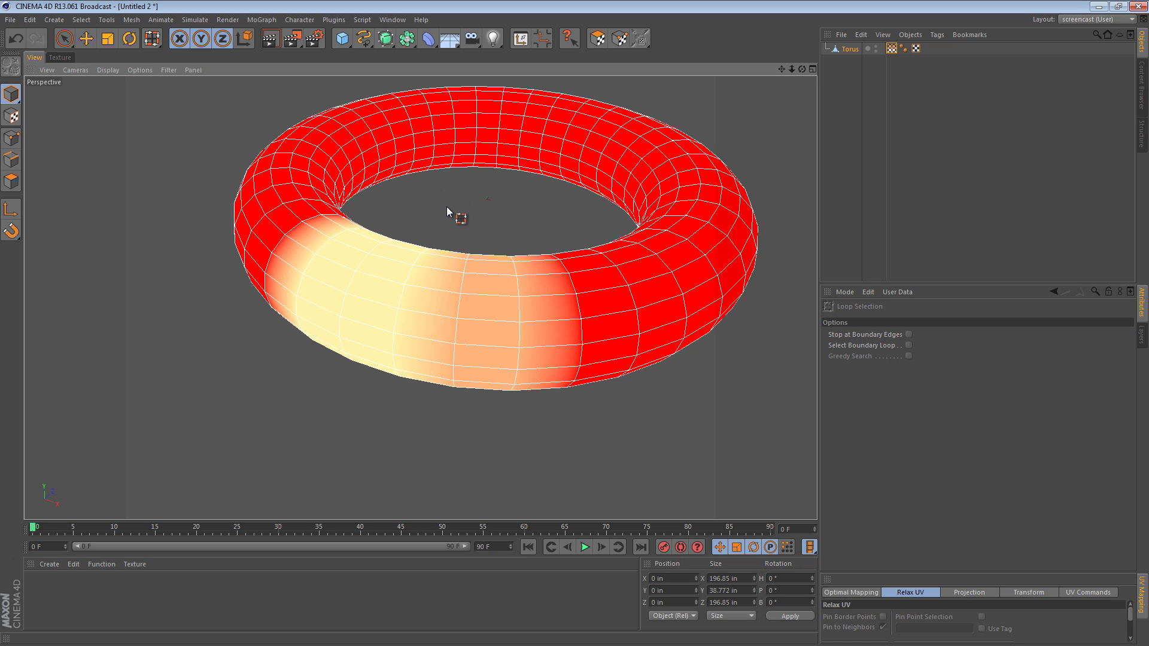
alt+drag(483, 188, 443, 228)
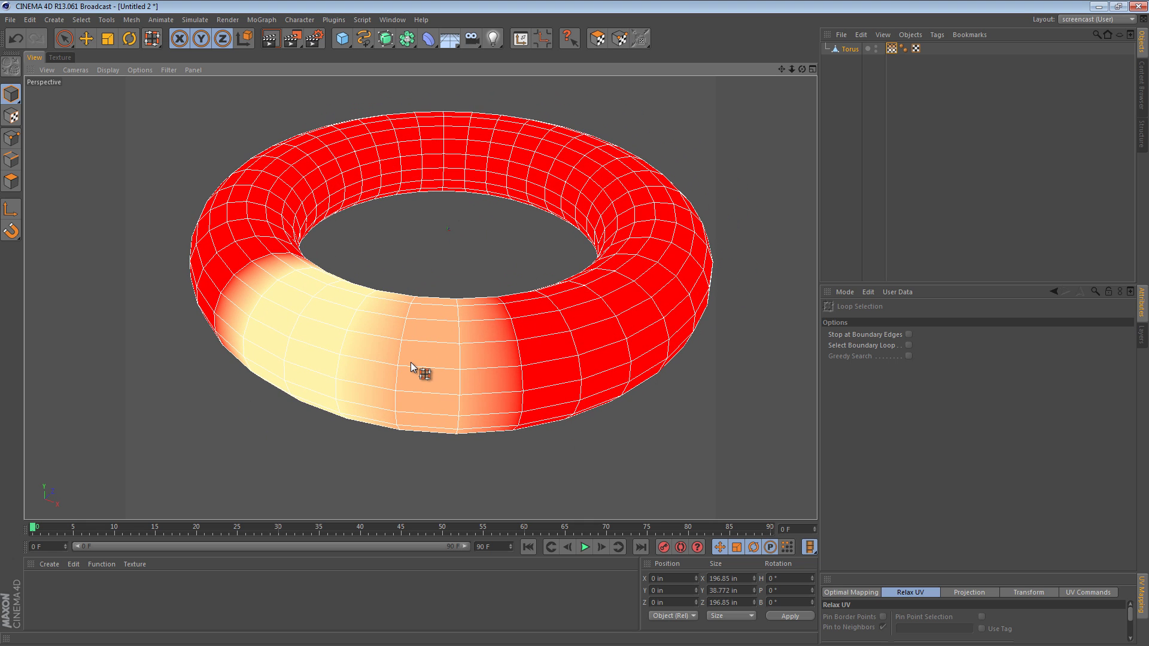
Step: Switch to the open project david small.c4d, framing the statue's legs
key(v)
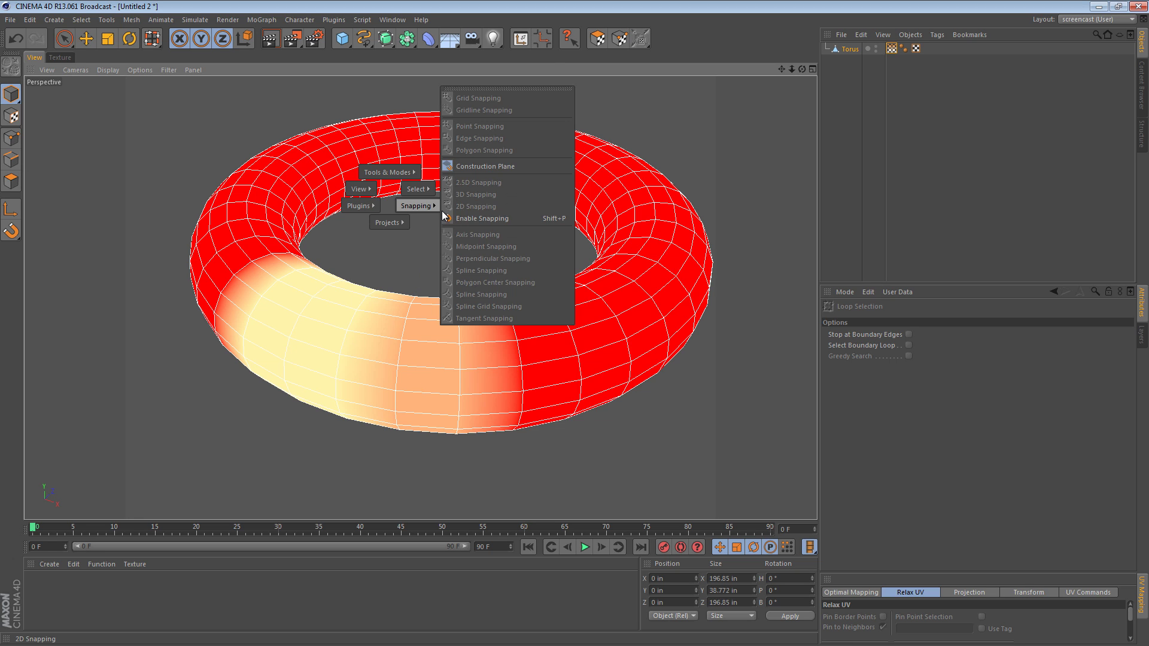
click(405, 237)
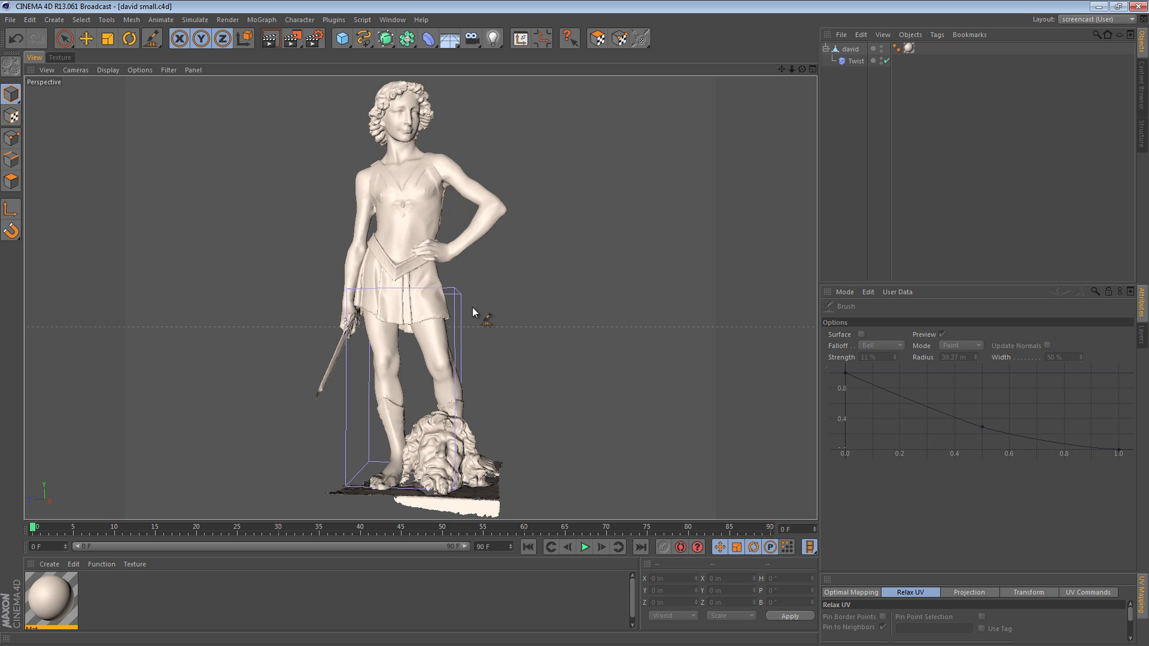
scroll(419, 276, up, 3)
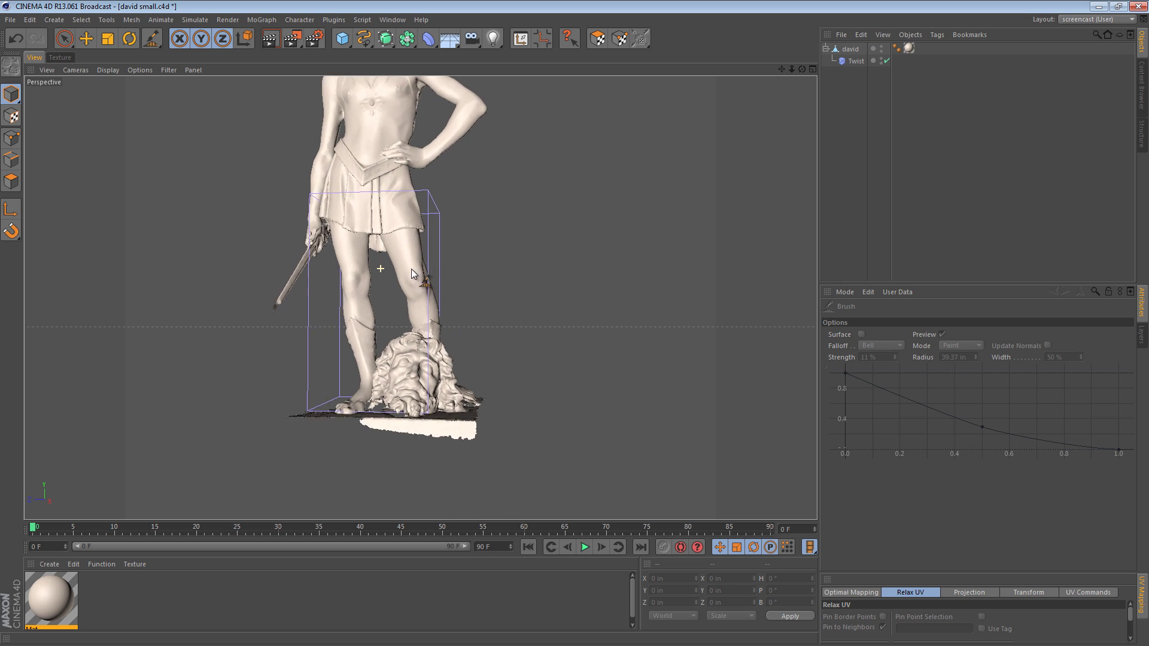
scroll(417, 273, up, 2)
scroll(447, 277, down, 3)
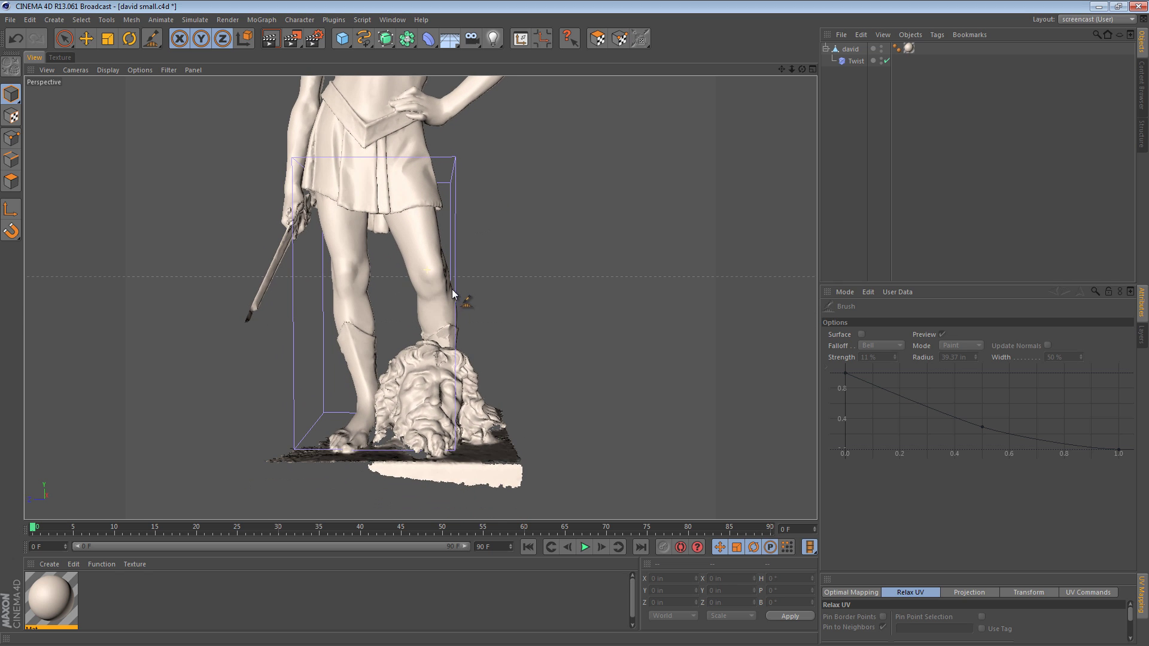
Step: Shift the Twist deformer slightly and twist the statue's lower half to about -285° with the deformer's handle, undoing the extra move
click(853, 61)
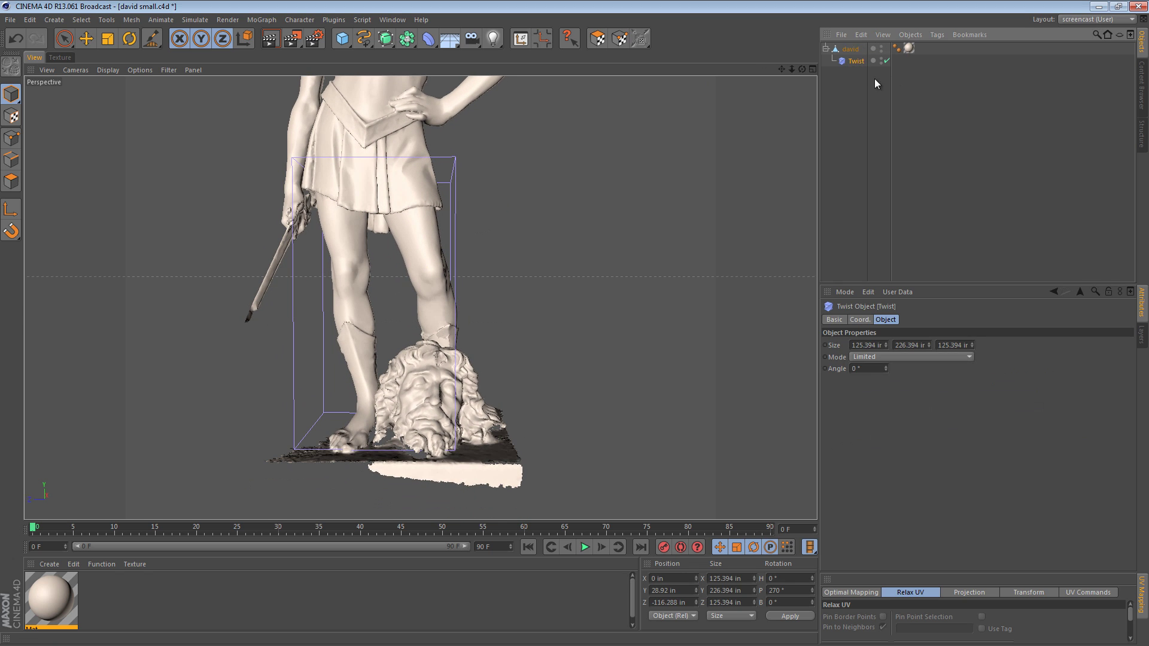
key(e)
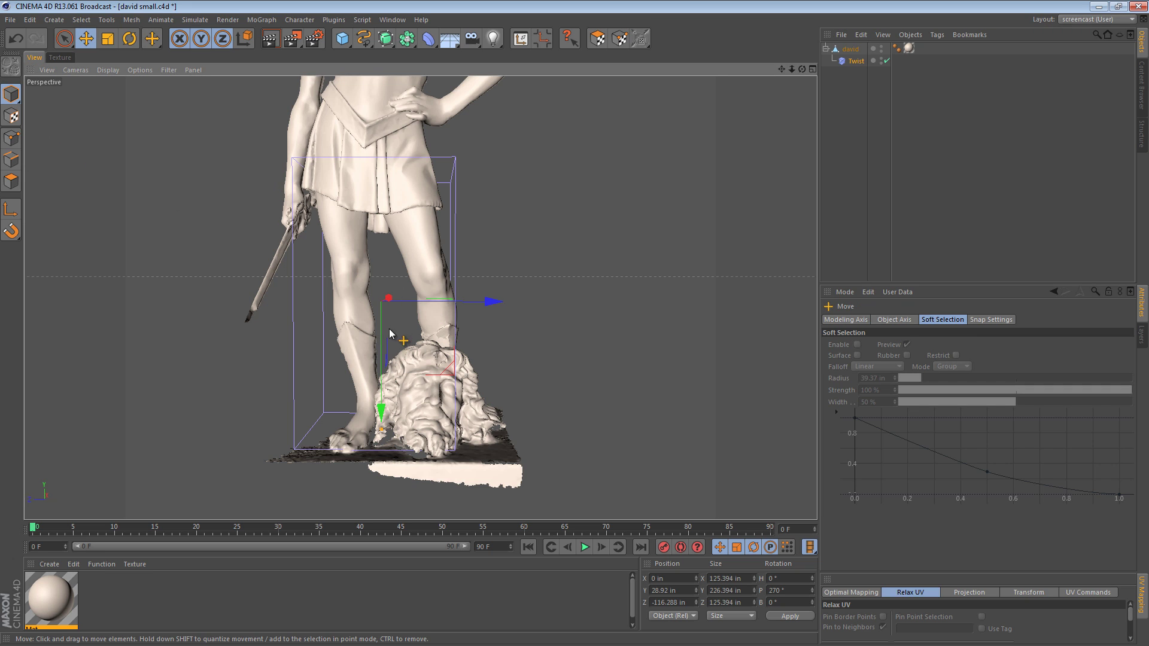
drag(384, 328, 388, 330)
scroll(475, 319, down, 2)
alt+drag(476, 322, 328, 418)
alt+drag(389, 270, 480, 259)
alt+drag(339, 238, 293, 142)
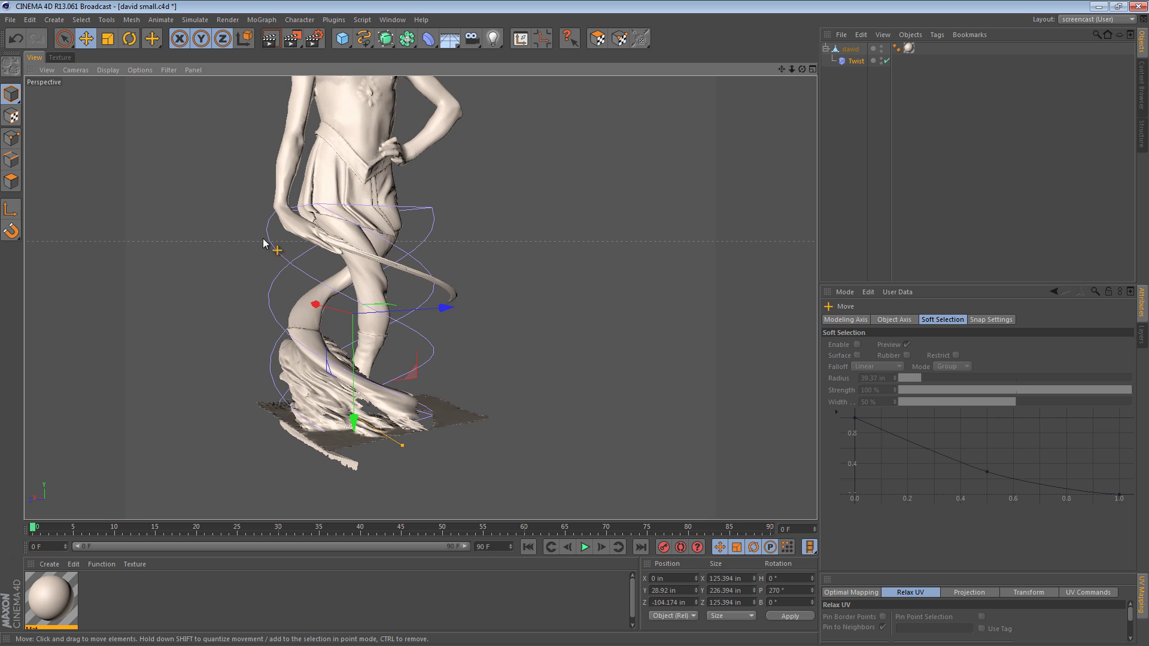
alt+drag(463, 326, 318, 325)
mouse_move(500, 320)
mouse_down()
mouse_move(511, 323)
mouse_move(505, 313)
mouse_move(413, 317)
mouse_move(484, 313)
mouse_up()
key(ctrl+z)
Step: Set the Twist deformer's mode to Within Box and inspect the twisted legs
click(855, 61)
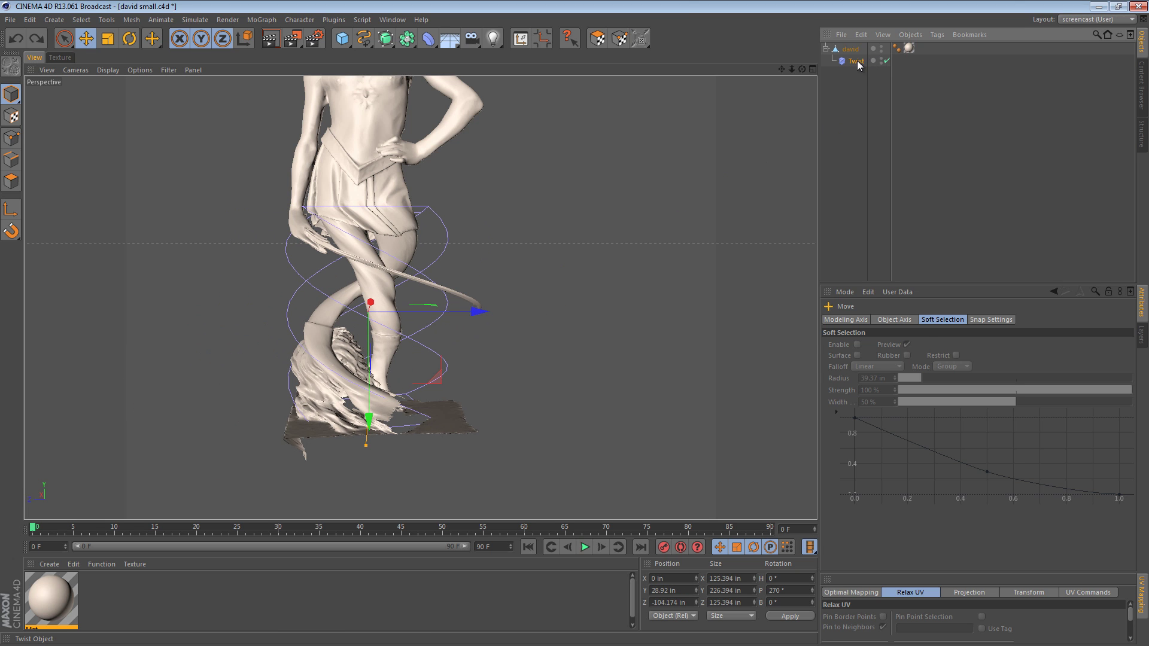
click(889, 358)
click(889, 380)
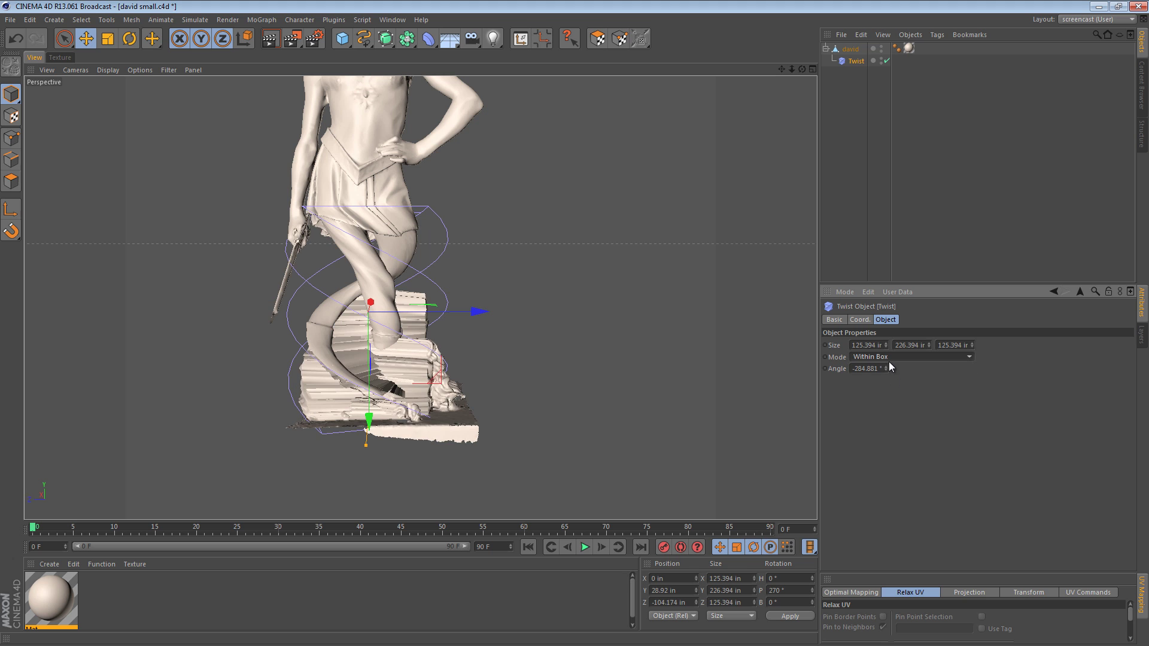
alt+drag(344, 243, 459, 332)
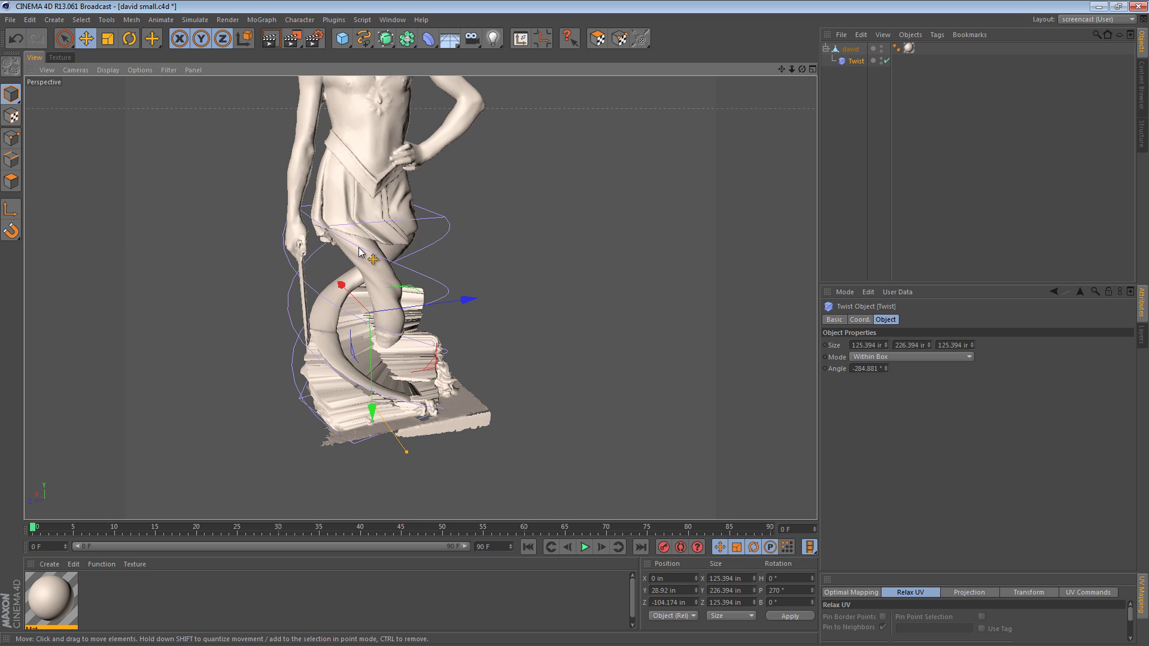
Step: Set the Twist deformer's mode back to Limited and view the twisted statue
click(914, 357)
click(935, 368)
alt+drag(252, 245, 289, 255)
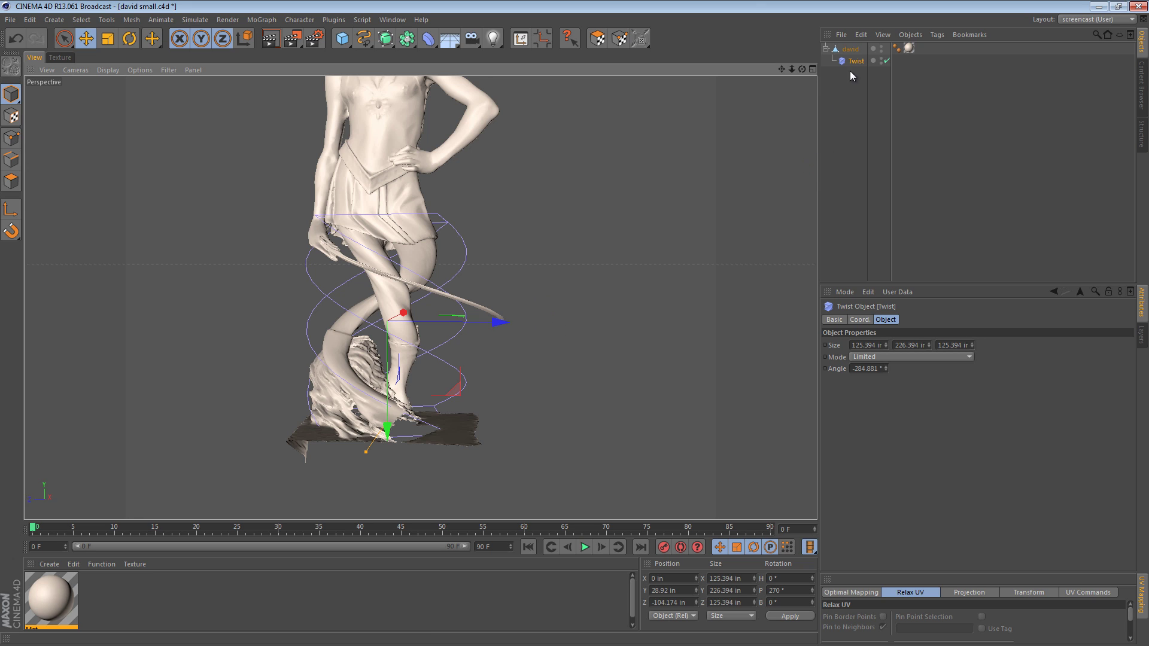
Step: Disable the Twist deformer and select the david mesh, framing its skirt and legs
click(886, 60)
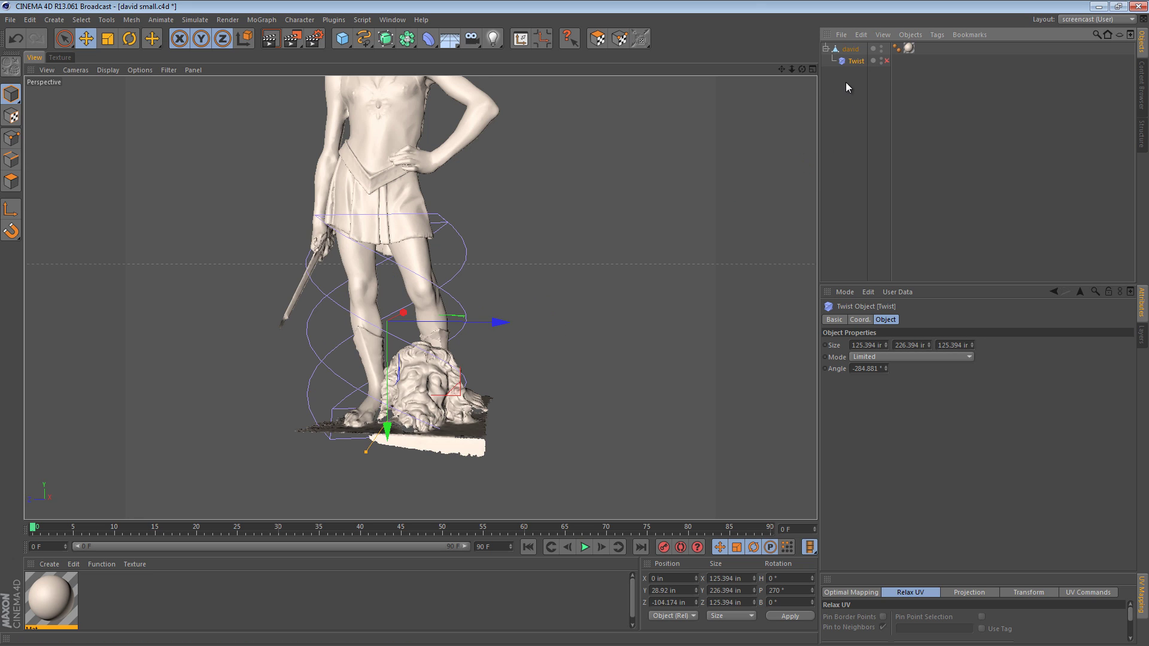
click(850, 49)
alt+drag(480, 224, 452, 221)
alt+right_drag(451, 220, 428, 174)
alt+middle_drag(427, 174, 455, 239)
alt+drag(455, 238, 451, 231)
alt+middle_drag(451, 231, 446, 193)
alt+right_drag(446, 192, 434, 202)
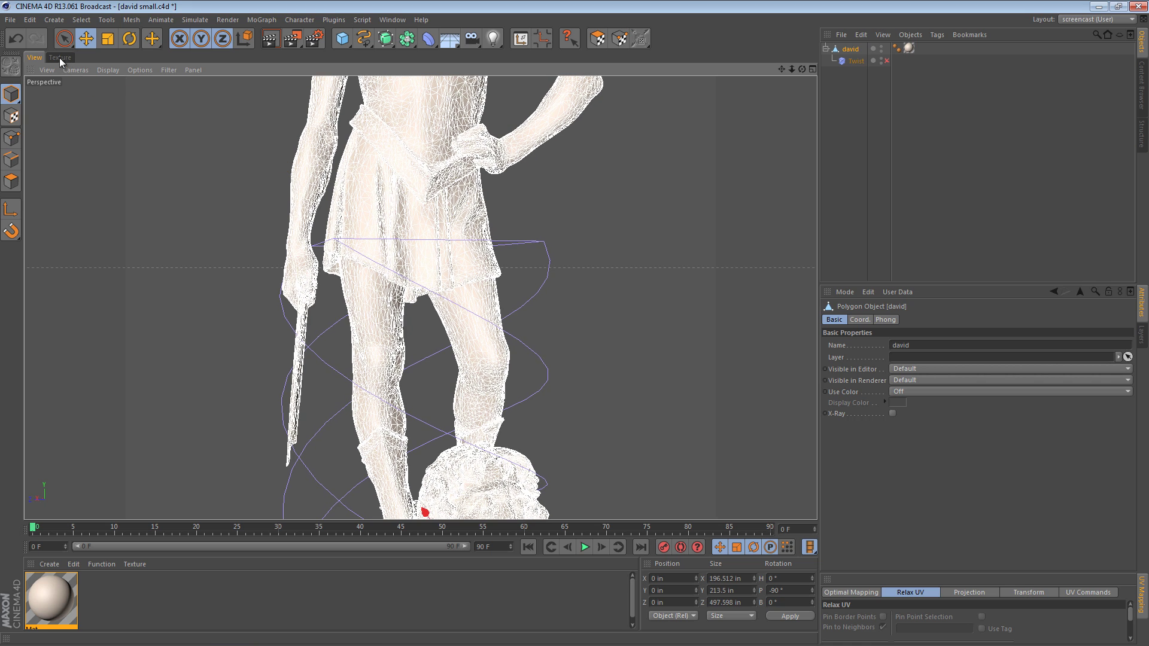
Step: Switch to point editing and lasso-select the points of the sword, the hand holding it and the forearm
click(10, 138)
drag(64, 38, 120, 84)
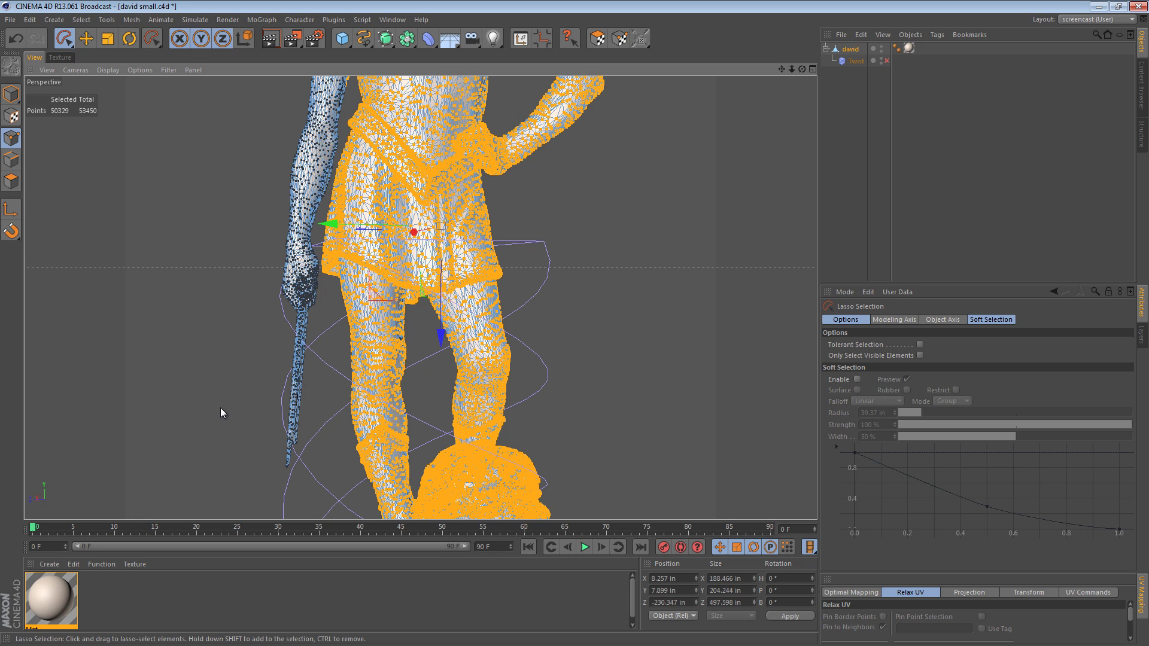
drag(226, 373, 260, 489)
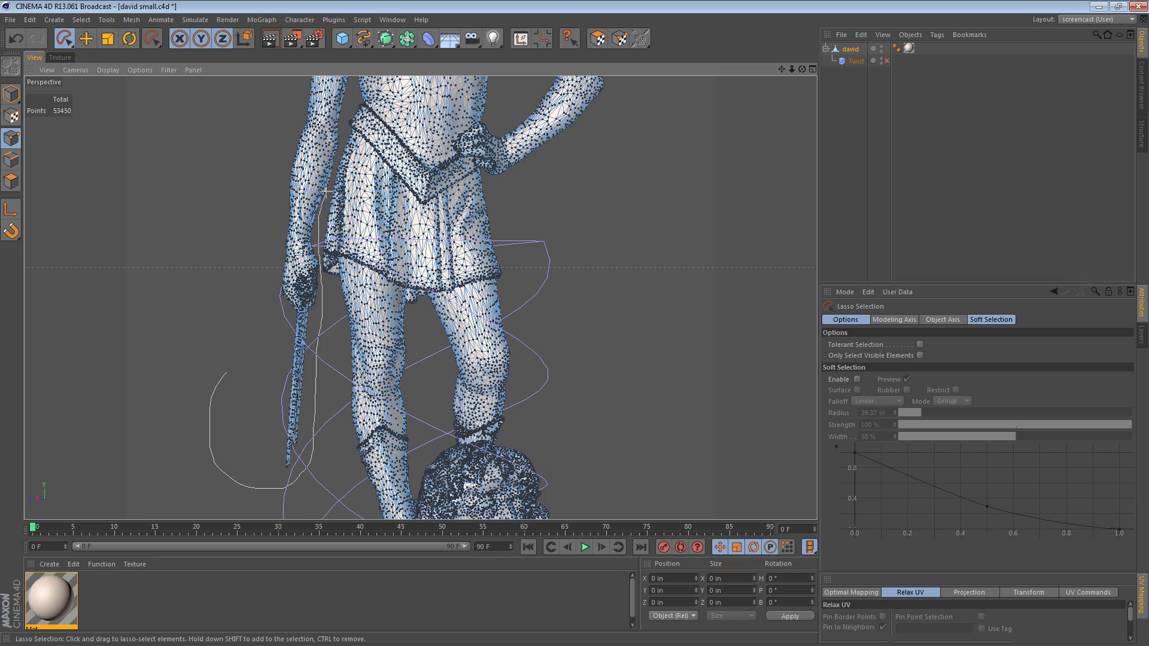
drag(326, 189, 192, 292)
Step: Extend the lasso selection up the sword arm to just below the shoulder
alt+middle_drag(279, 233, 261, 352)
alt+right_drag(260, 351, 373, 339)
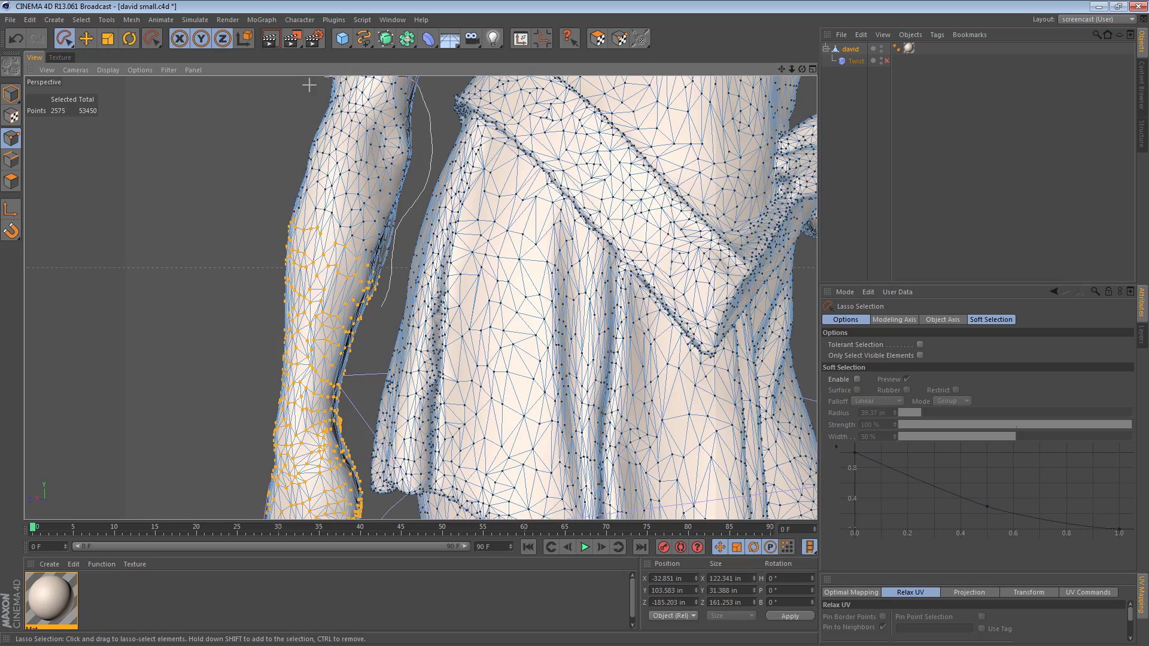
shift+drag(298, 94, 255, 210)
mouse_move(393, 169)
alt+middle_down()
mouse_move(348, 231)
mouse_move(310, 431)
alt+middle_up()
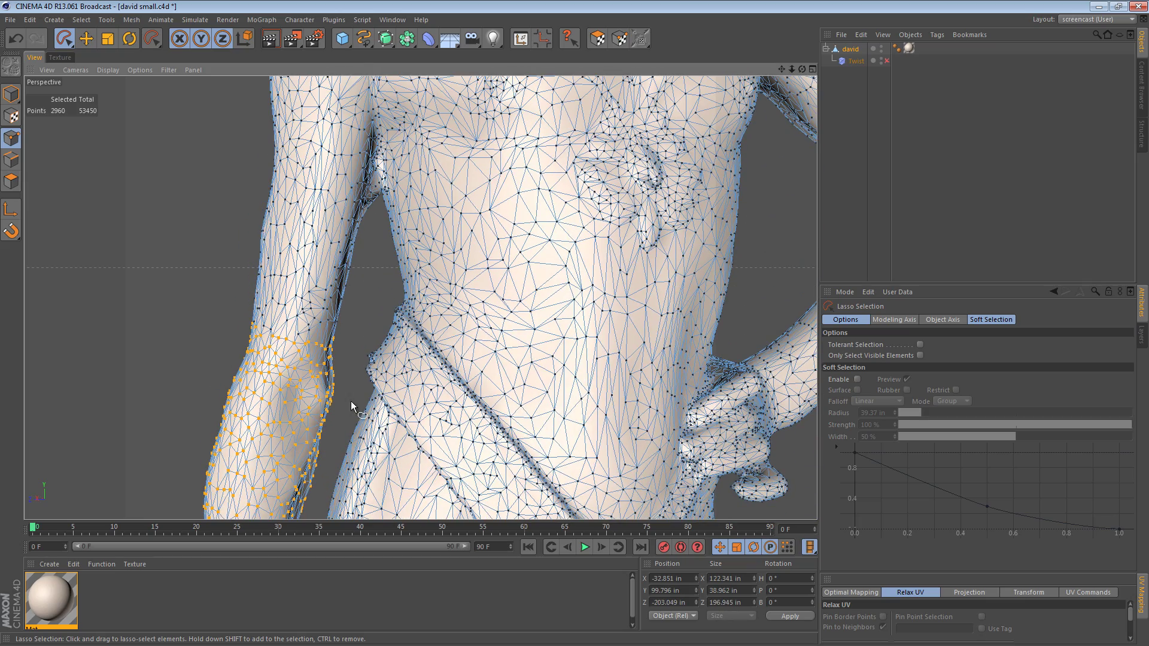
mouse_move(351, 406)
mouse_down()
mouse_move(372, 256)
mouse_move(323, 156)
mouse_move(197, 275)
mouse_move(222, 390)
mouse_up()
scroll(350, 293, down, 10)
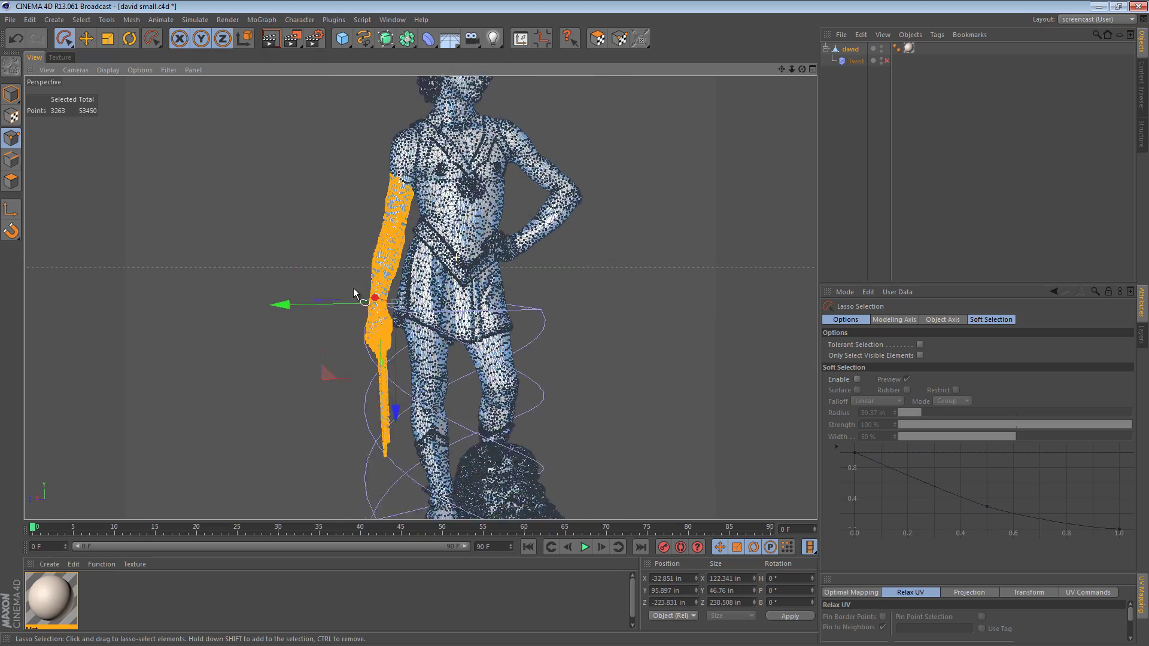
Step: Store the selected sword-arm points as a point selection tag on the david mesh, then deselect the object
alt+drag(350, 293, 273, 344)
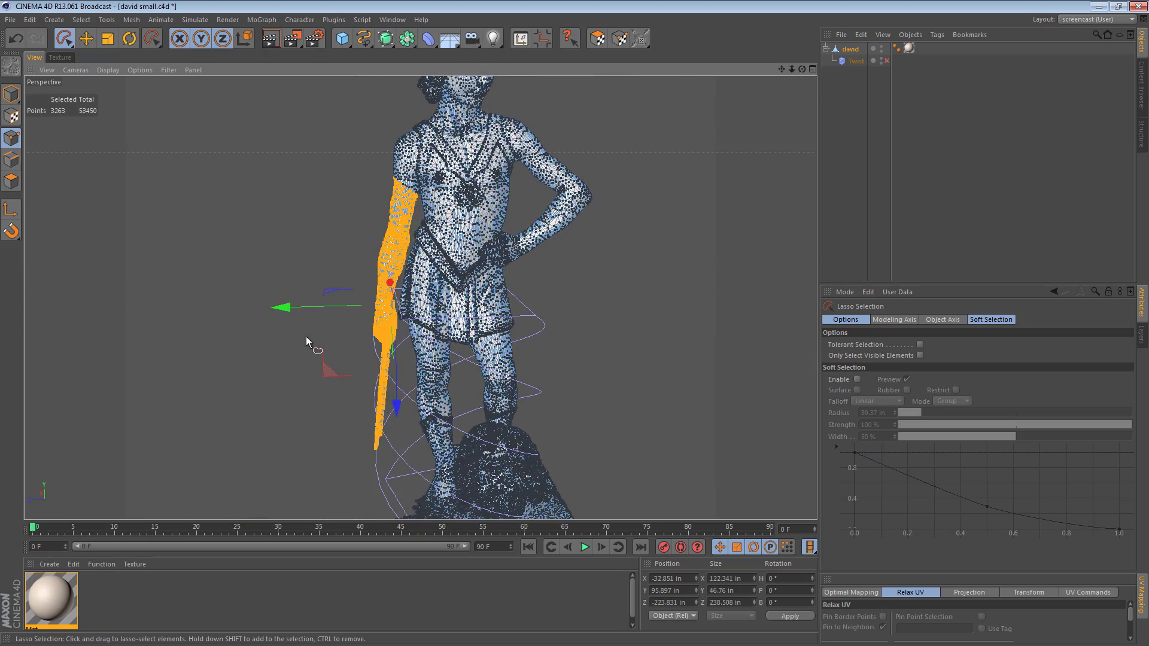
alt+drag(385, 319, 406, 224)
alt+right_drag(406, 224, 512, 239)
alt+middle_drag(512, 239, 494, 258)
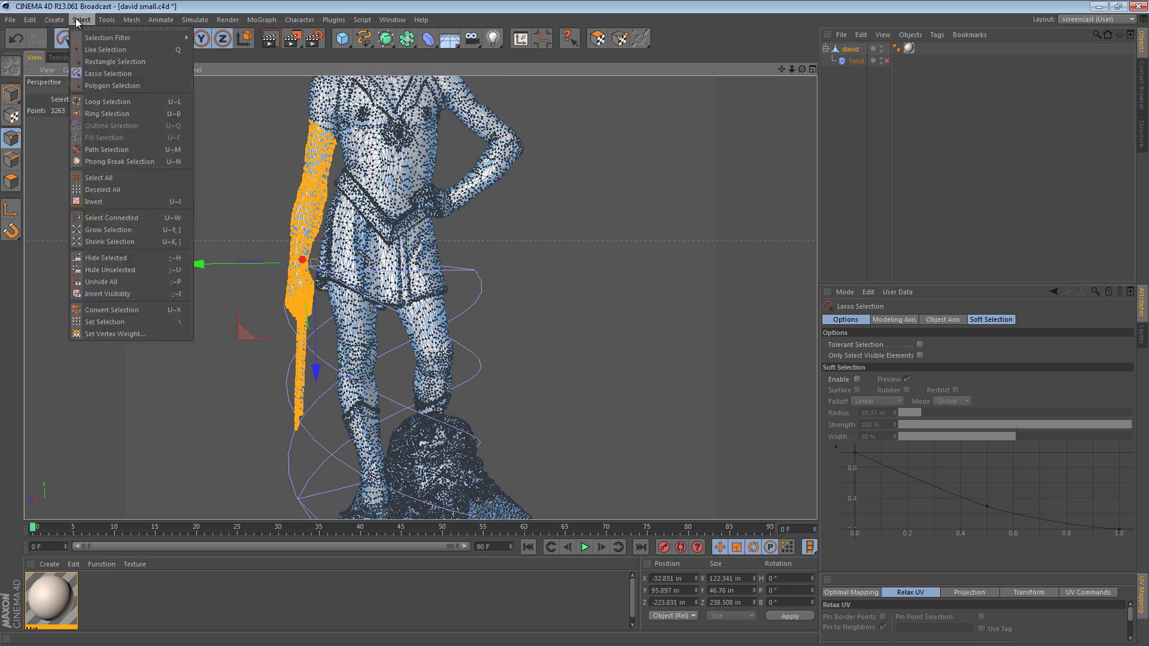
click(123, 322)
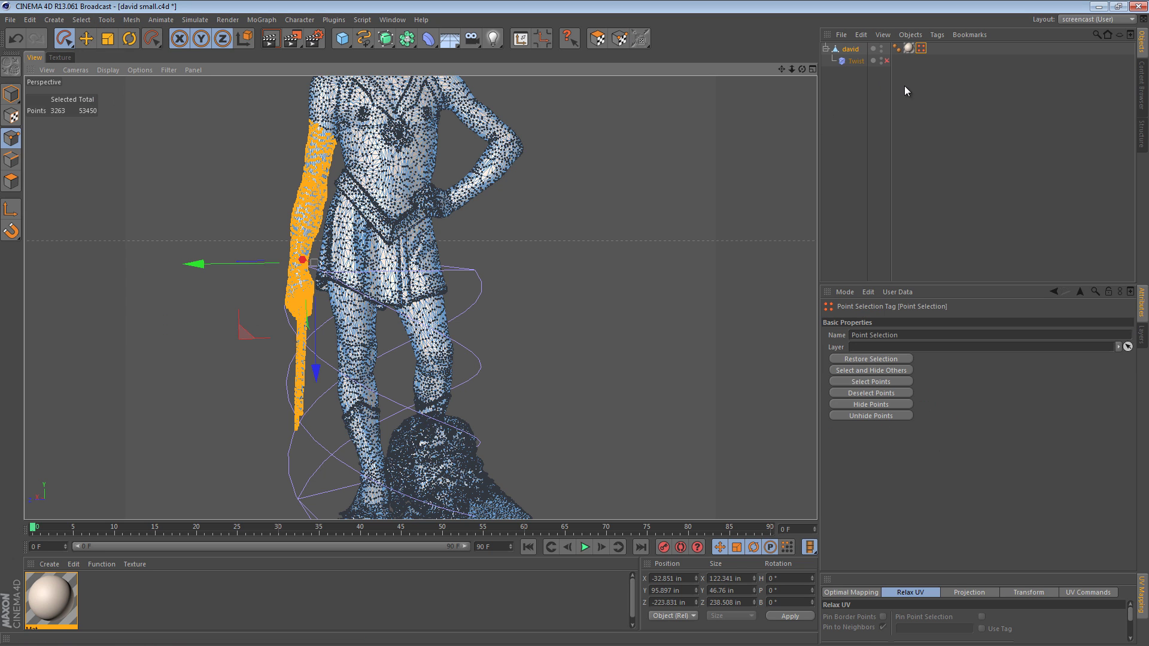
click(919, 119)
Step: Reselect the david mesh and lasso-select all points from the skirt's hem down to the base, including the hand and sword
alt+drag(445, 279, 433, 285)
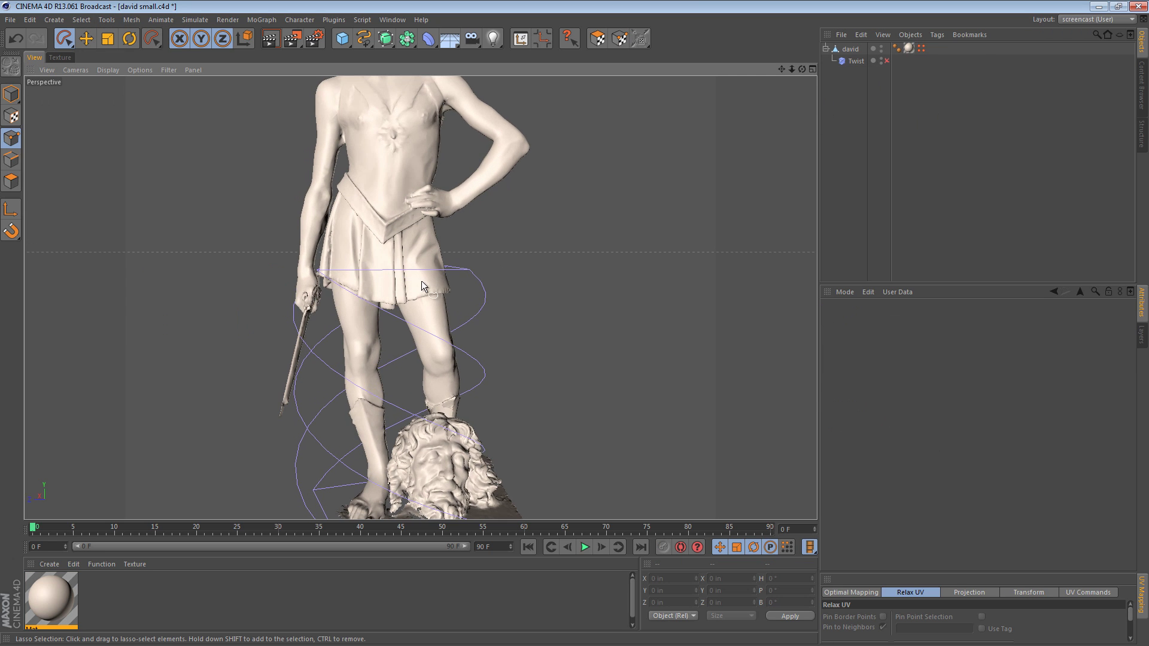
alt+middle_drag(432, 285, 440, 213)
alt+drag(441, 214, 407, 204)
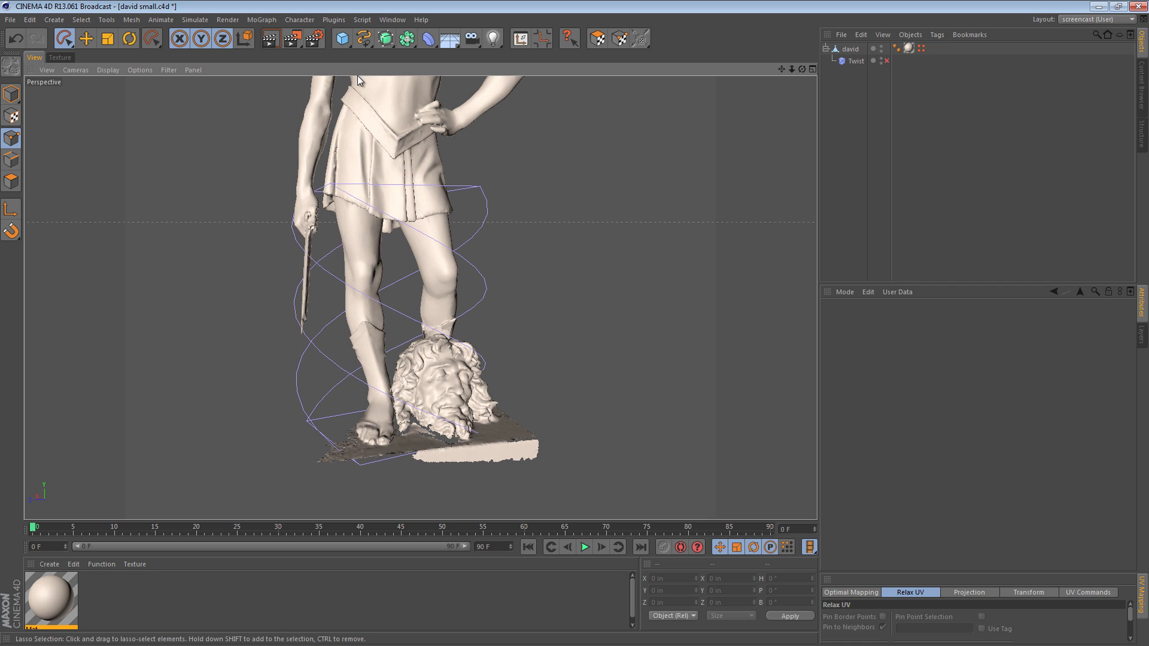
alt+drag(398, 354, 445, 315)
alt+middle_drag(444, 311, 427, 303)
alt+drag(427, 303, 441, 304)
alt+middle_drag(442, 303, 448, 336)
click(851, 49)
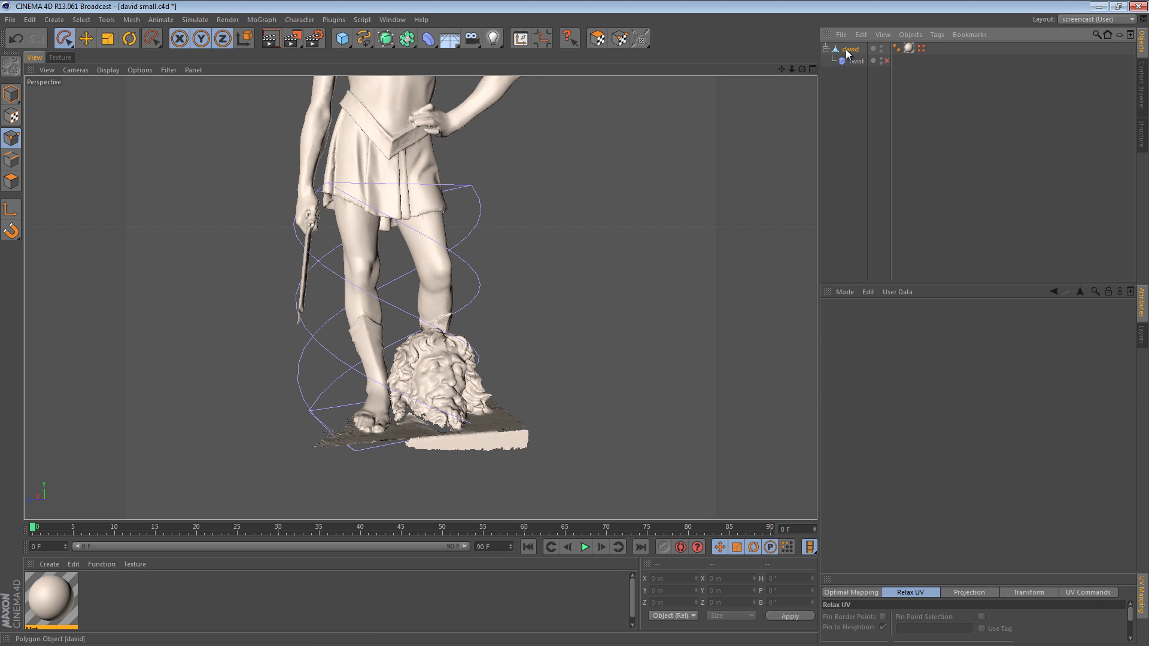
alt+drag(441, 304, 426, 296)
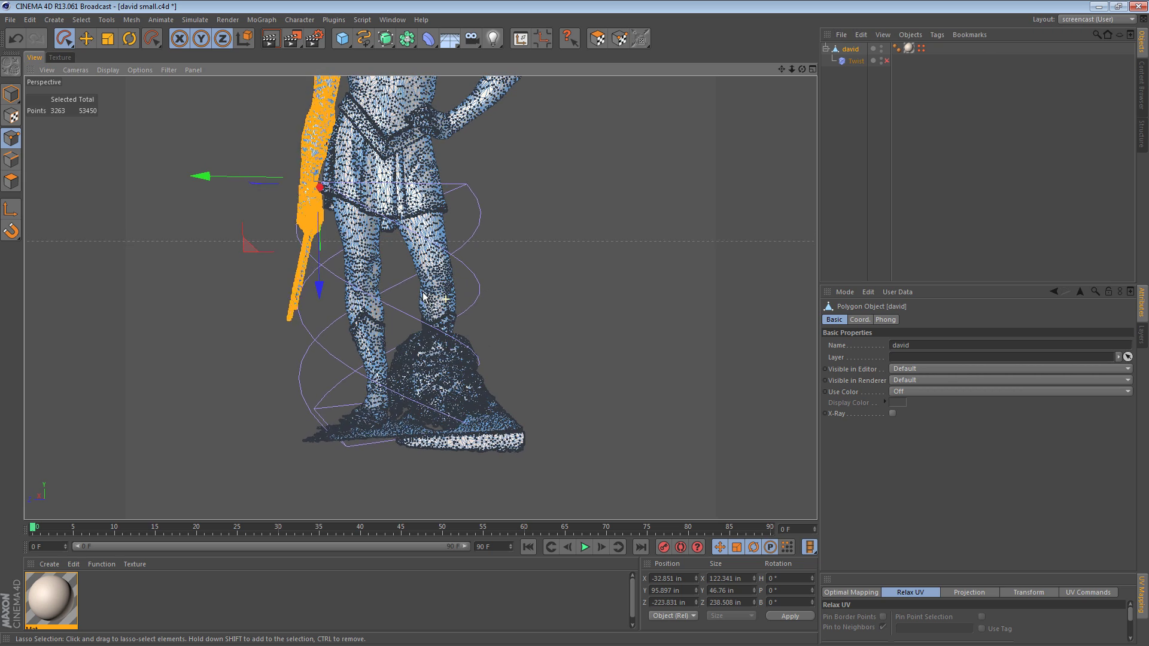
alt+middle_drag(426, 296, 428, 314)
alt+drag(429, 314, 457, 326)
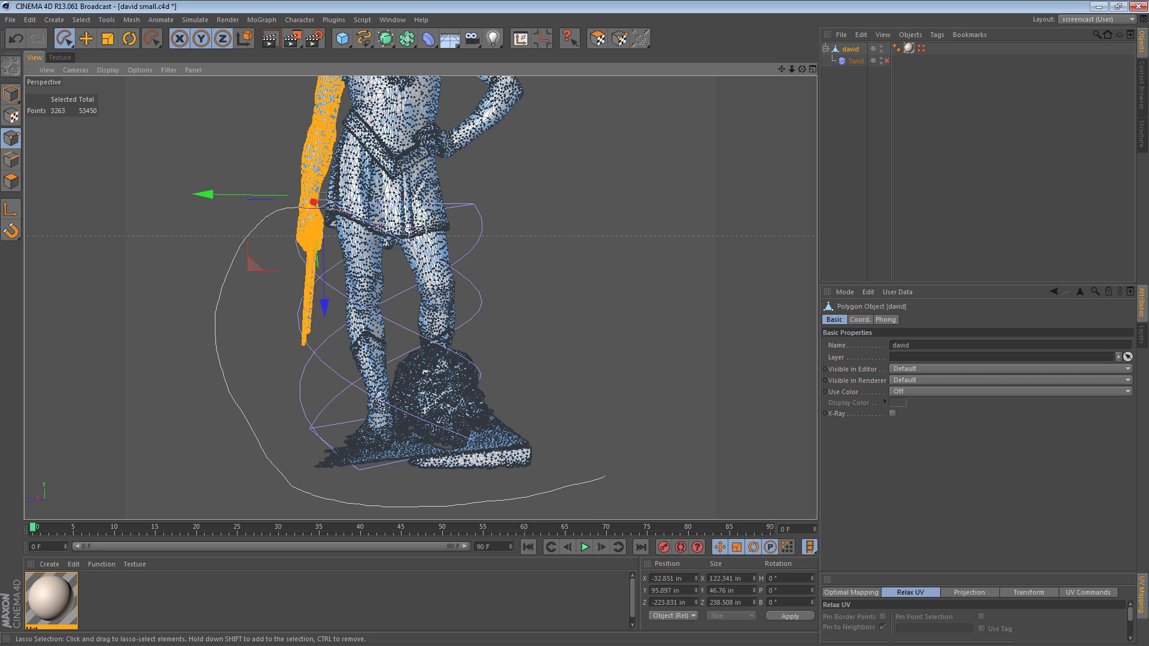
drag(613, 460, 612, 487)
mouse_move(457, 386)
alt+mouse_down()
mouse_move(518, 295)
mouse_move(579, 347)
mouse_move(728, 305)
mouse_move(477, 311)
mouse_move(346, 252)
mouse_move(372, 316)
mouse_move(310, 212)
alt+mouse_up()
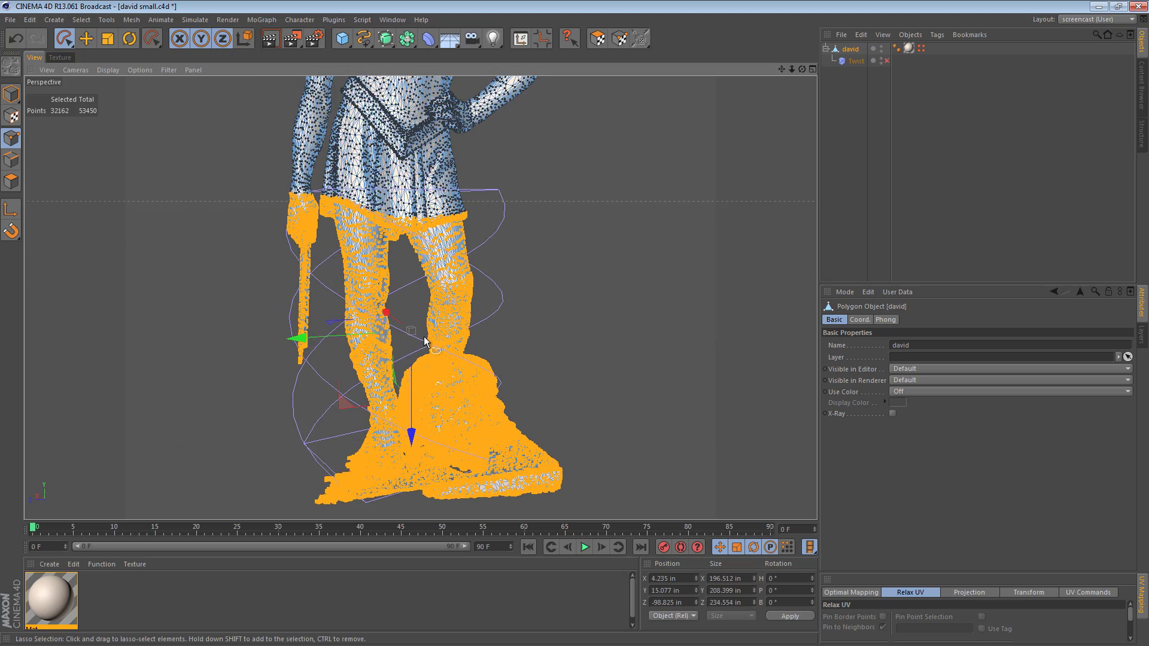
Step: Remove the stored sword-arm points from the current selection using the point selection tag
click(921, 48)
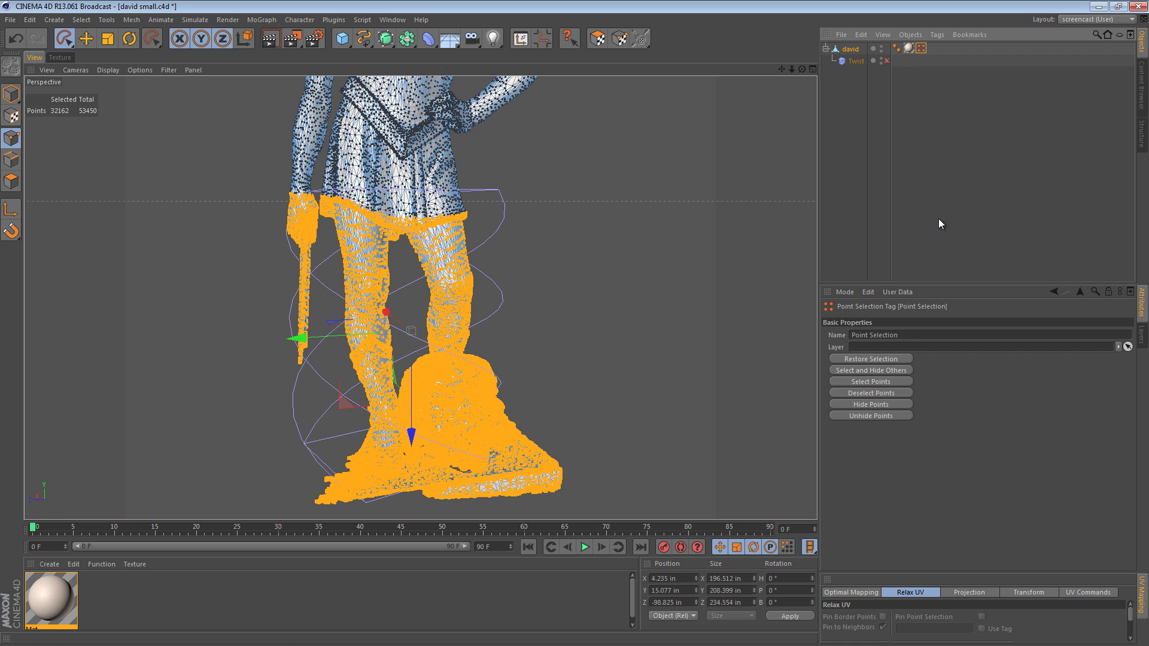
click(884, 390)
alt+drag(419, 335, 551, 214)
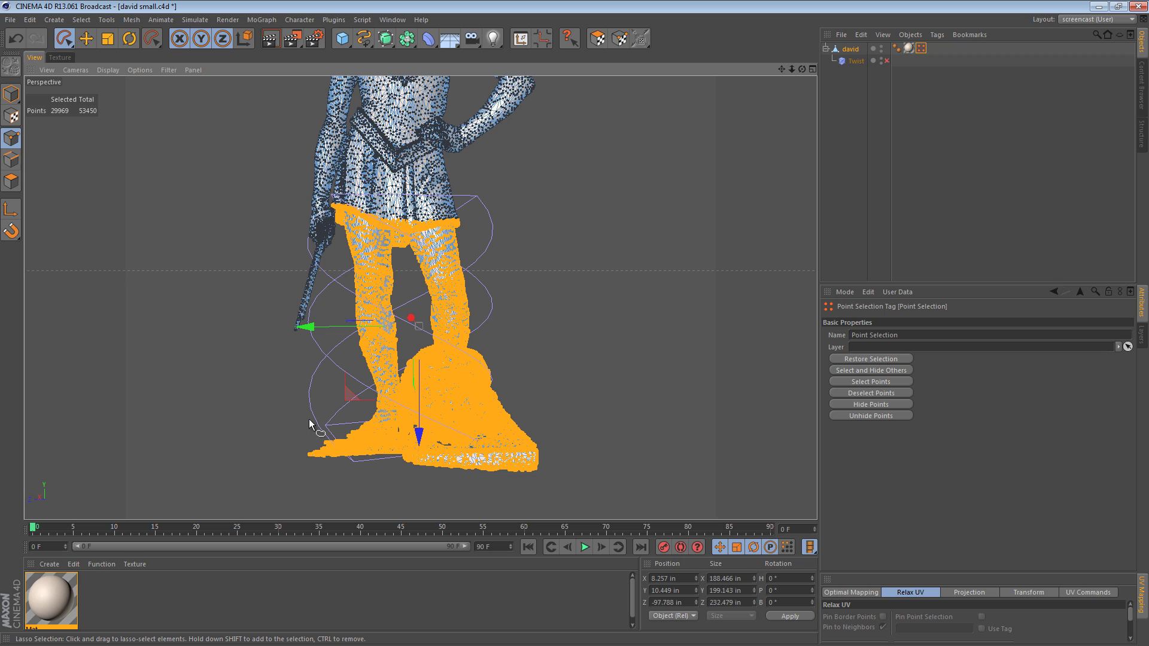
Step: Create a vertex map by giving the selected skirt hem, legs and base full weight in Set mode
click(81, 19)
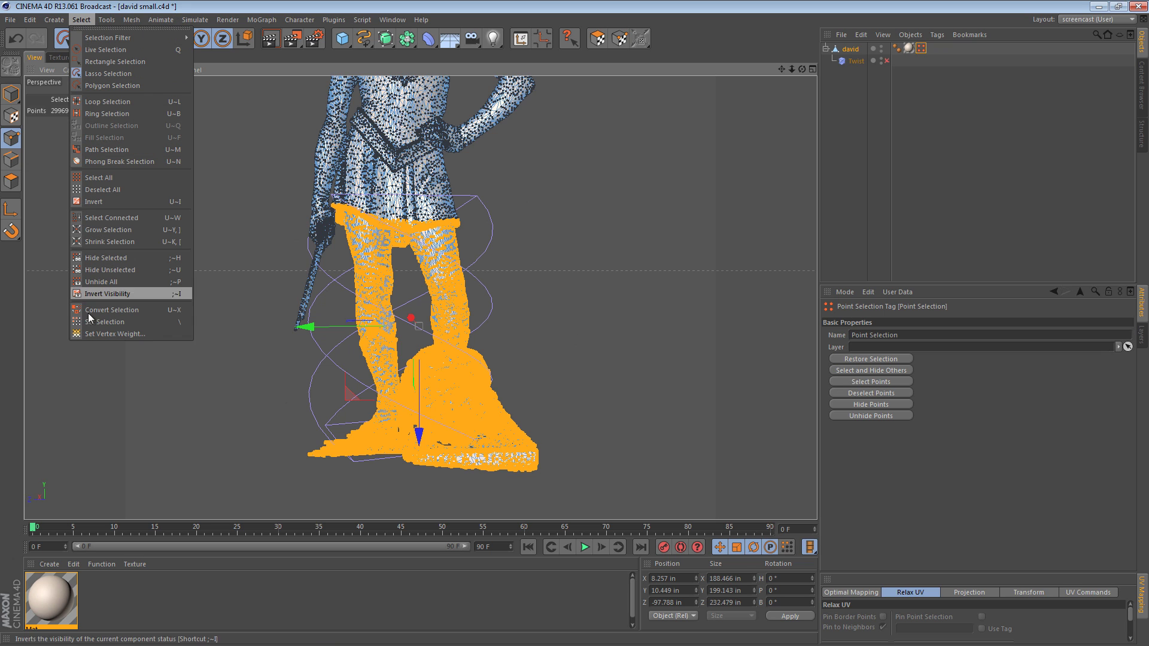
click(149, 336)
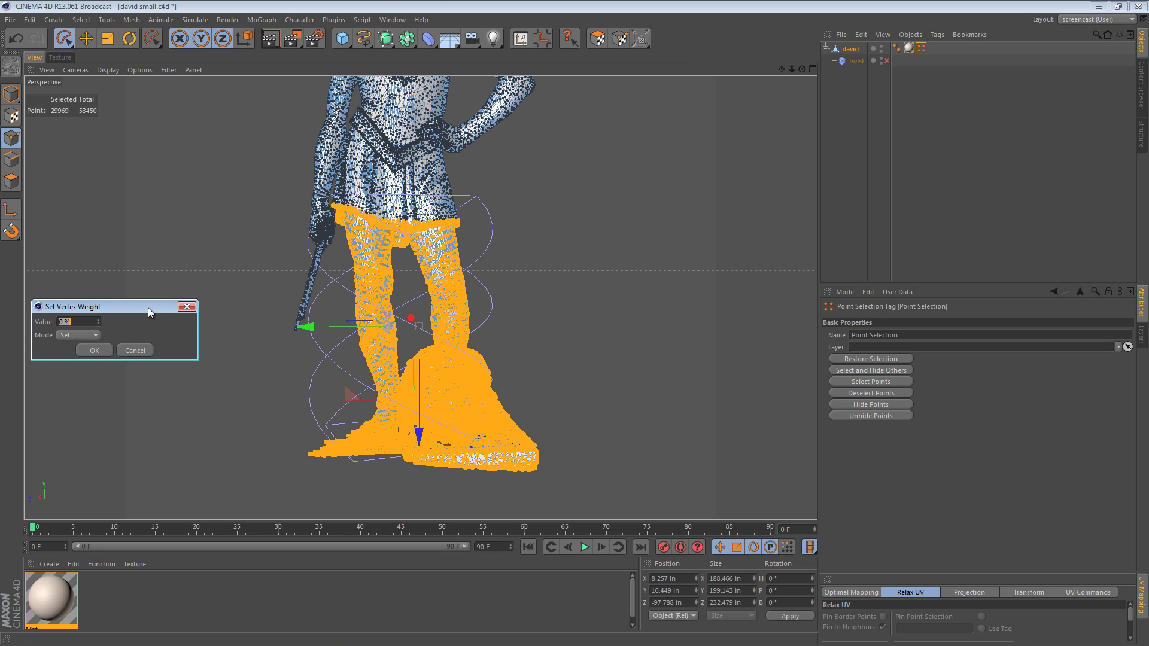
drag(149, 307, 181, 280)
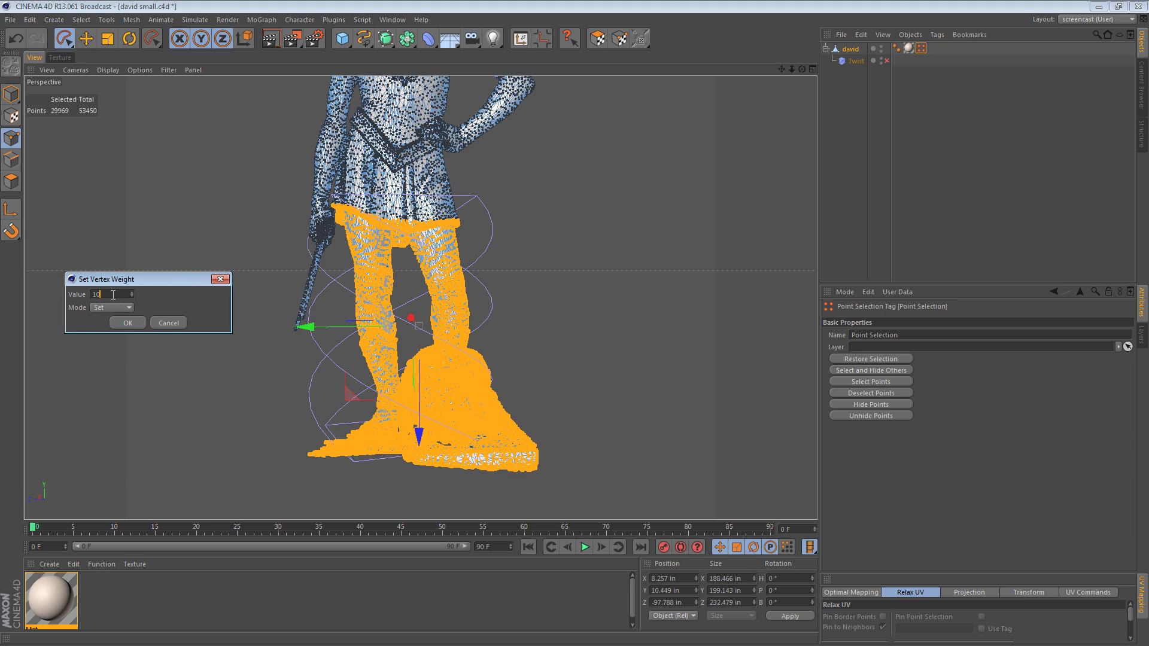
click(128, 324)
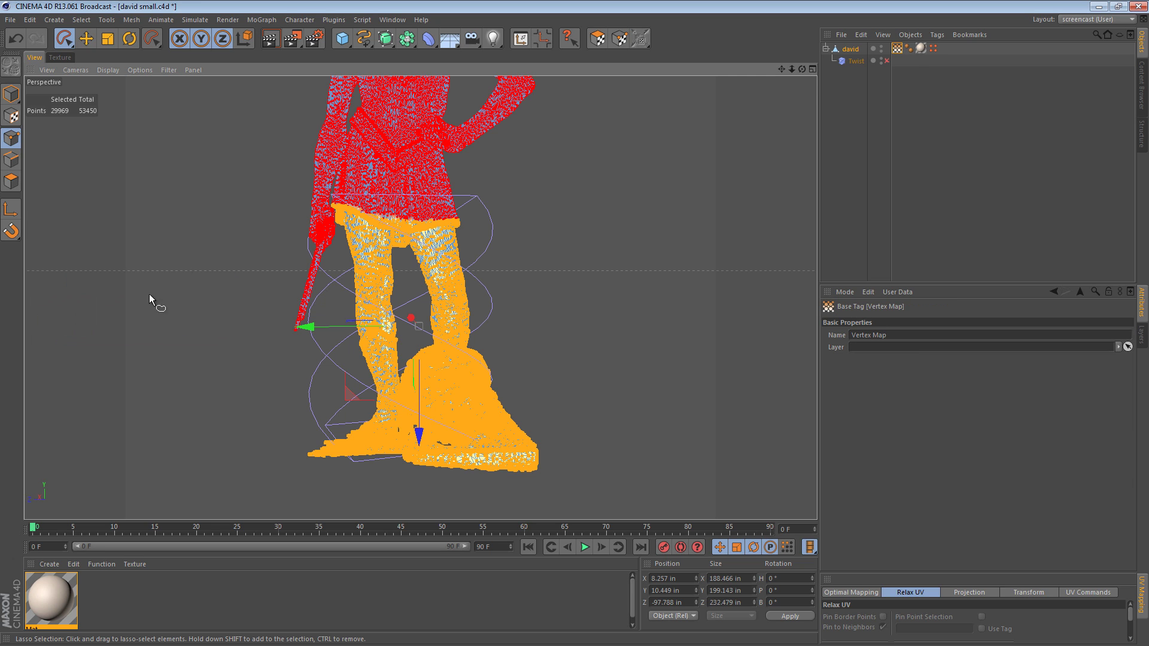
Step: Display the david mesh's vertex map and inspect its weighting around the skirt, legs and sword
click(969, 142)
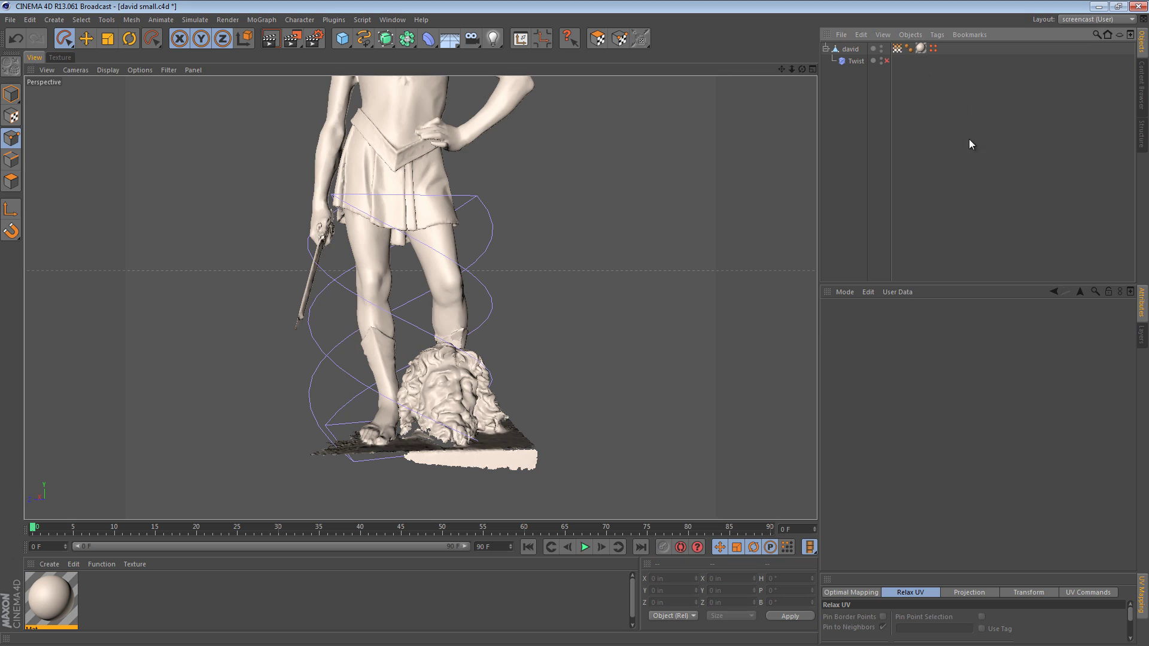
click(897, 49)
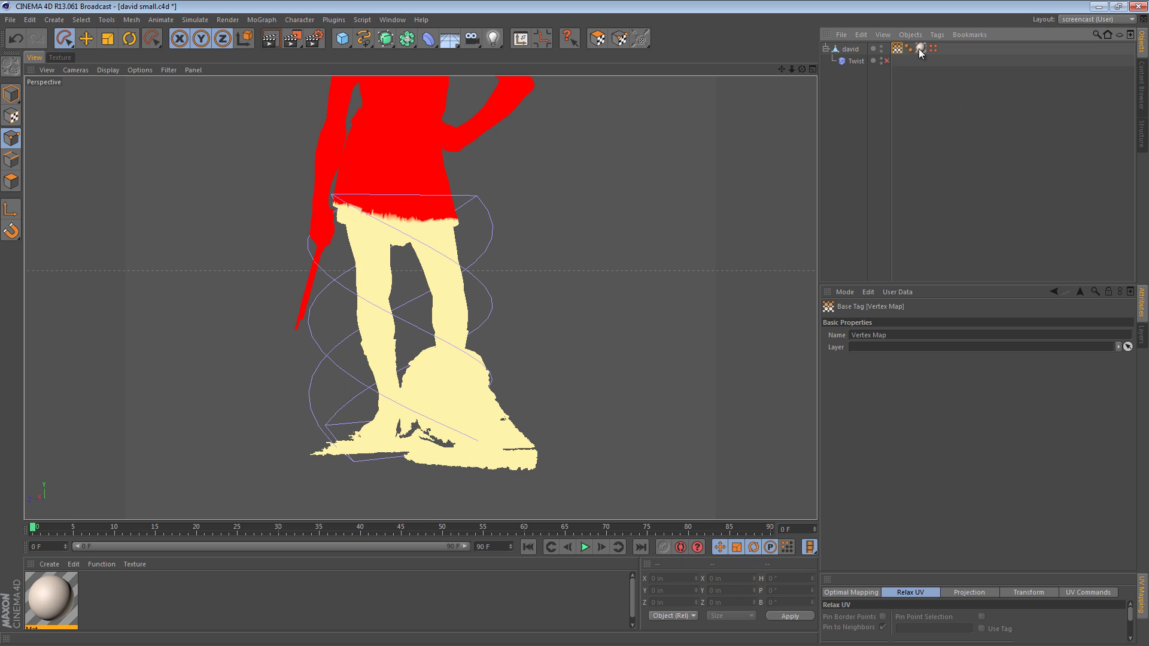
alt+drag(406, 259, 576, 337)
alt+drag(494, 241, 558, 213)
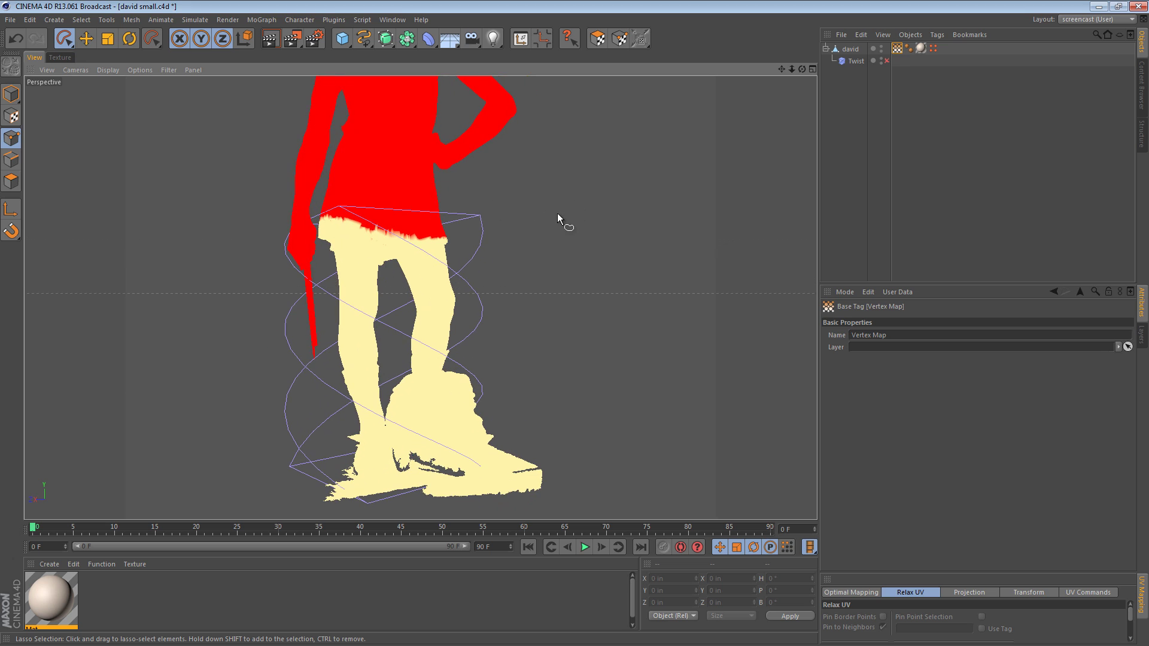
Step: Smooth the vertex map's edge across the front of the skirt with the Paint tool in Smooth mode, raising its strength to 55%
double_click(897, 49)
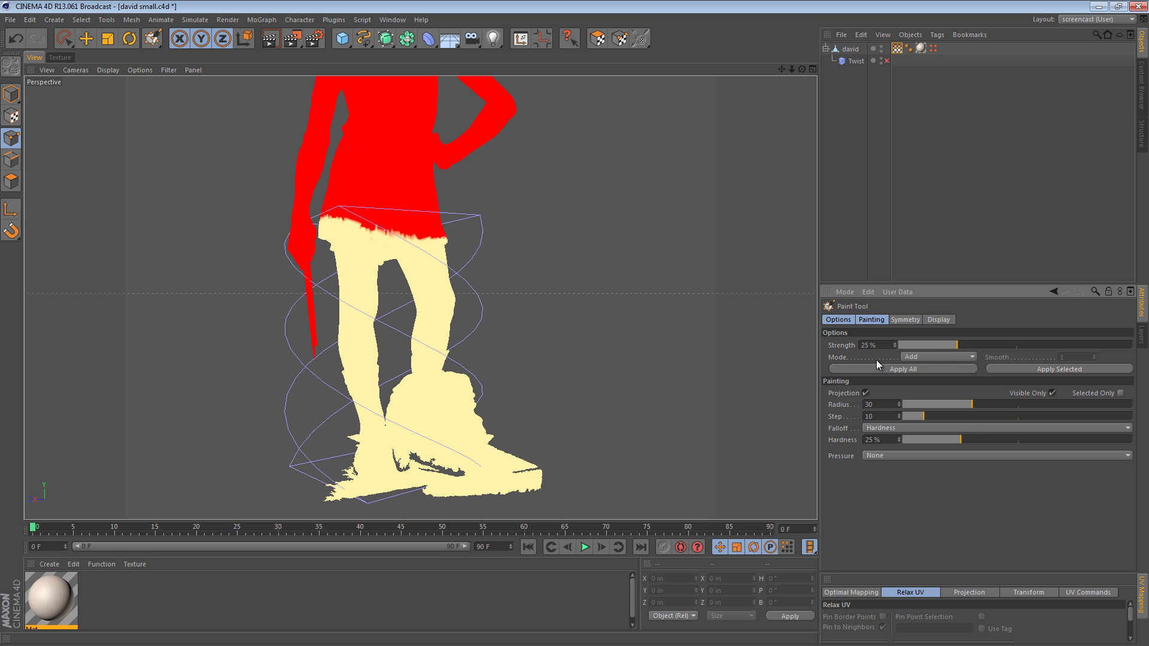
click(934, 356)
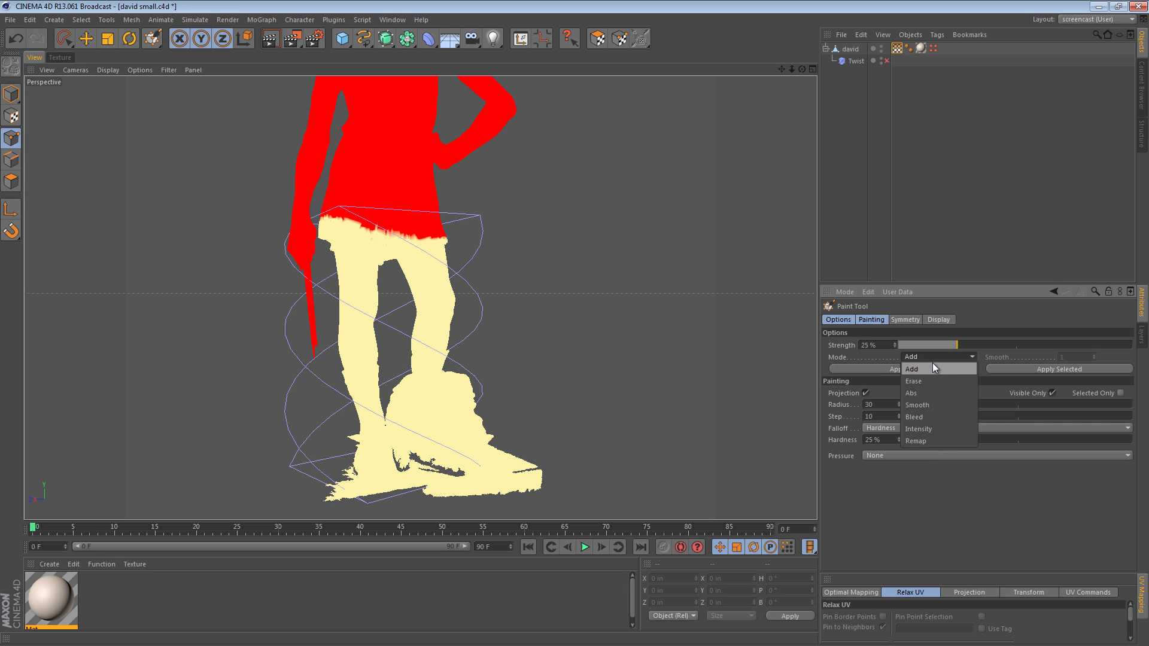
click(935, 406)
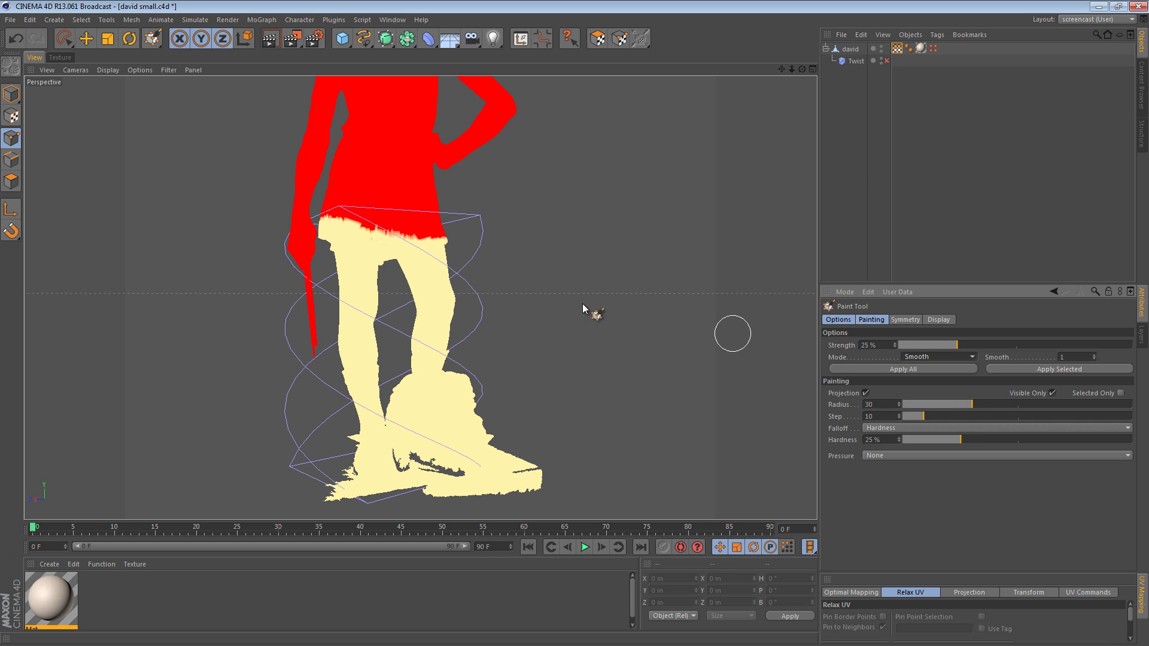
scroll(494, 205, up, 5)
mouse_move(359, 265)
mouse_down()
mouse_move(310, 249)
mouse_move(491, 273)
mouse_up()
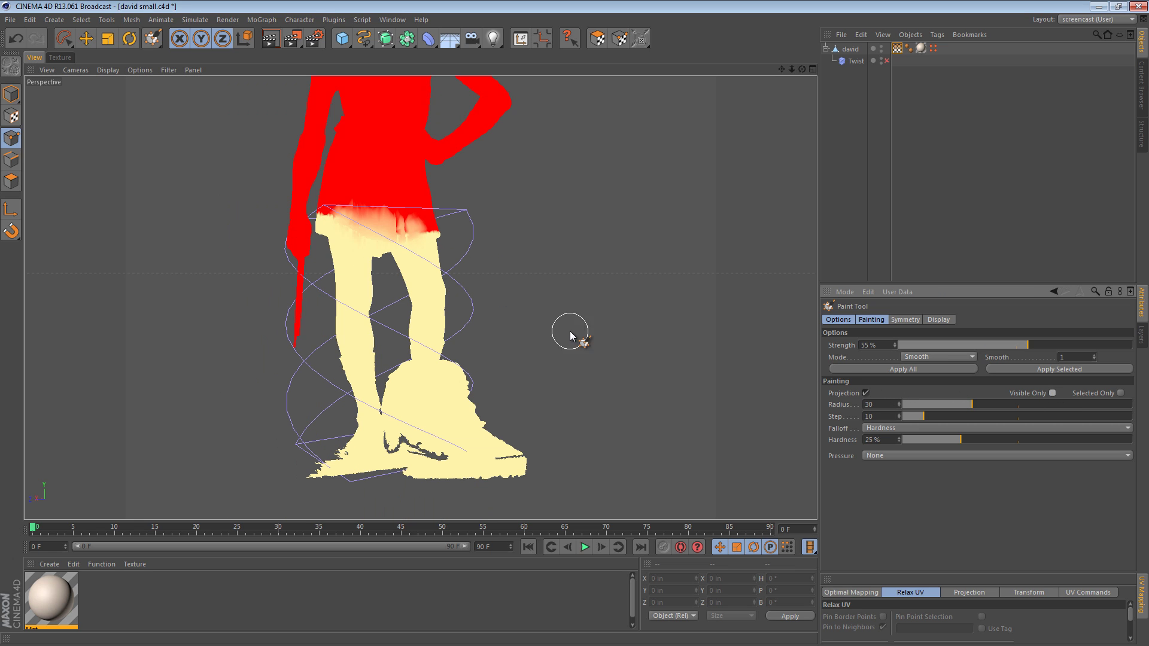
Step: Turn off Visible Only, enlarge the Paint tool's radius to 44 and smooth the weight transition around the whole skirt
alt+drag(570, 335, 639, 285)
drag(975, 405, 994, 405)
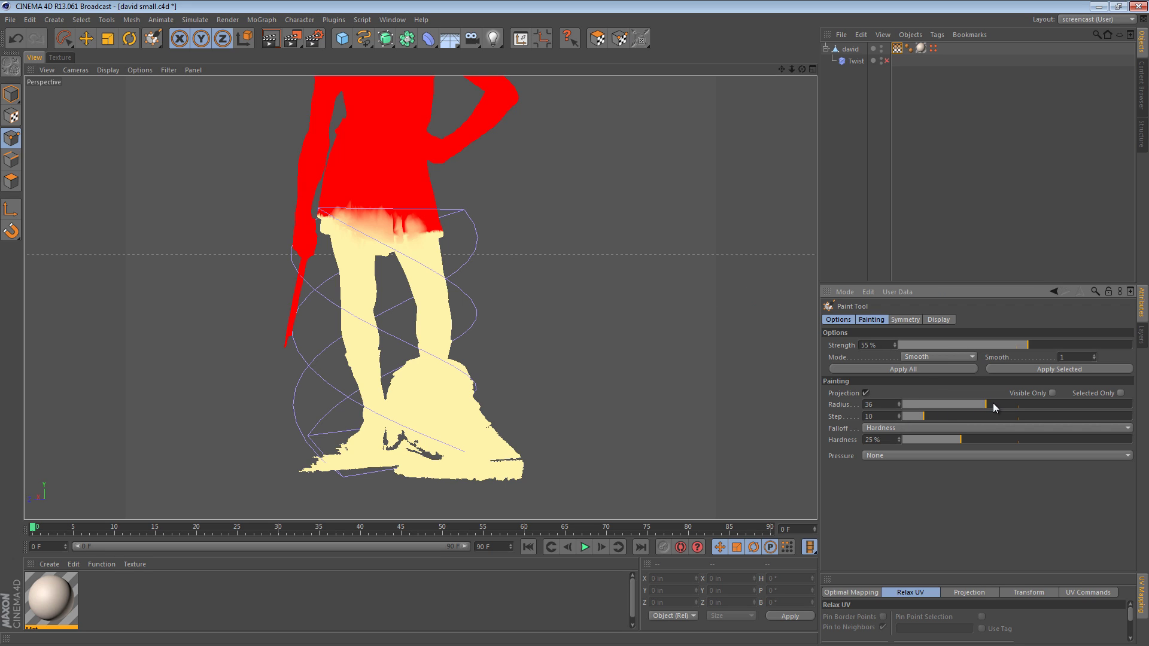
mouse_move(453, 233)
mouse_down()
mouse_move(290, 216)
mouse_move(446, 238)
mouse_move(323, 205)
mouse_move(431, 243)
mouse_move(410, 209)
mouse_move(387, 200)
mouse_move(396, 244)
mouse_move(349, 232)
mouse_up()
mouse_move(349, 231)
alt+mouse_down()
mouse_move(741, 240)
mouse_move(477, 231)
alt+mouse_up()
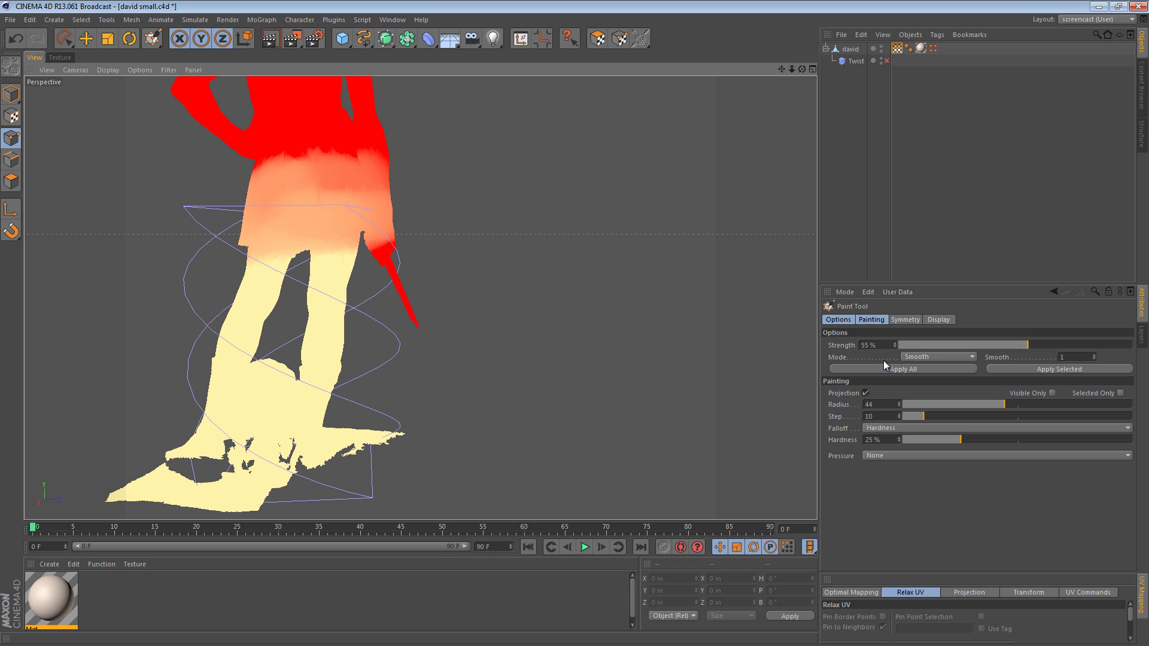
Step: Lower the Paint tool's strength to 7% and blend the weights softly around the waist, skirt and upper legs from all sides
click(932, 346)
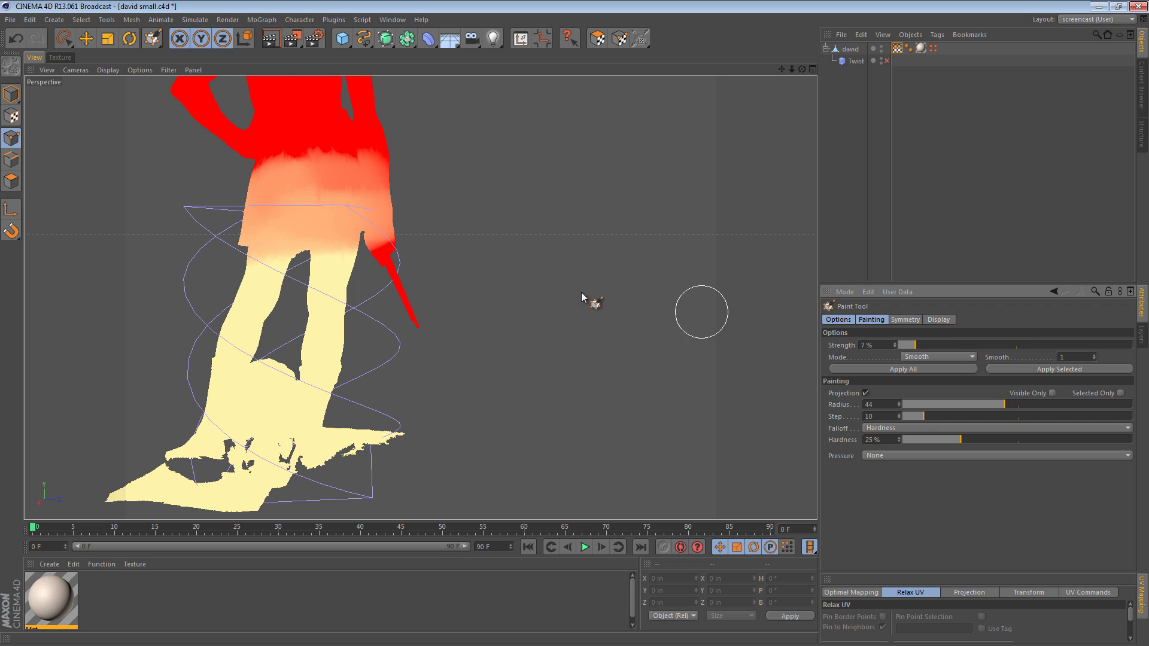
mouse_move(270, 188)
mouse_down()
mouse_move(328, 162)
mouse_move(372, 161)
mouse_move(270, 164)
mouse_move(351, 188)
mouse_move(269, 192)
mouse_move(347, 205)
mouse_move(332, 192)
mouse_move(261, 262)
mouse_move(238, 246)
mouse_move(346, 261)
mouse_move(225, 230)
mouse_move(724, 357)
mouse_up()
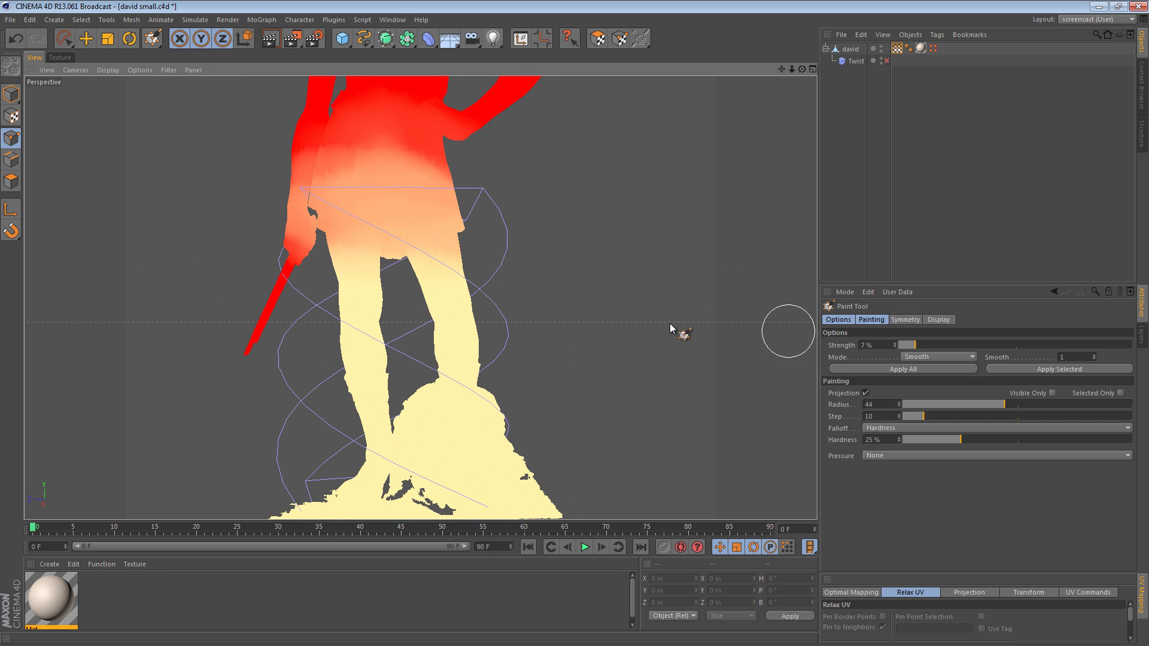
mouse_move(542, 311)
alt+mouse_down()
mouse_move(577, 333)
mouse_move(418, 150)
alt+mouse_up()
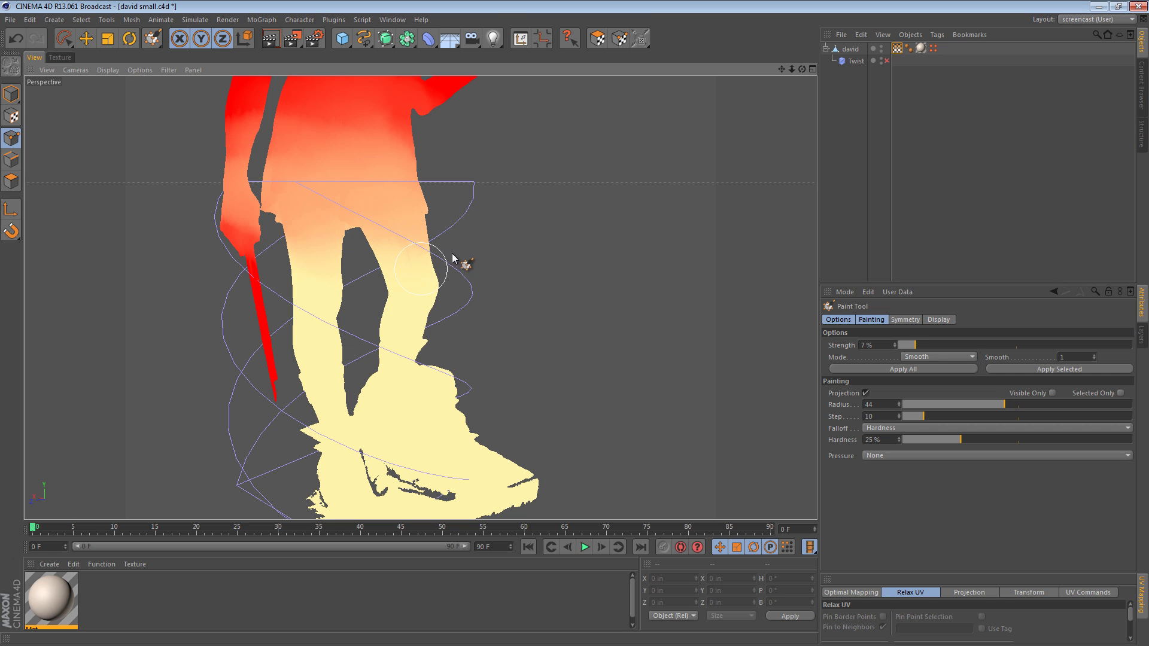
mouse_move(508, 310)
alt+mouse_down()
mouse_move(559, 277)
mouse_move(810, 274)
alt+mouse_up()
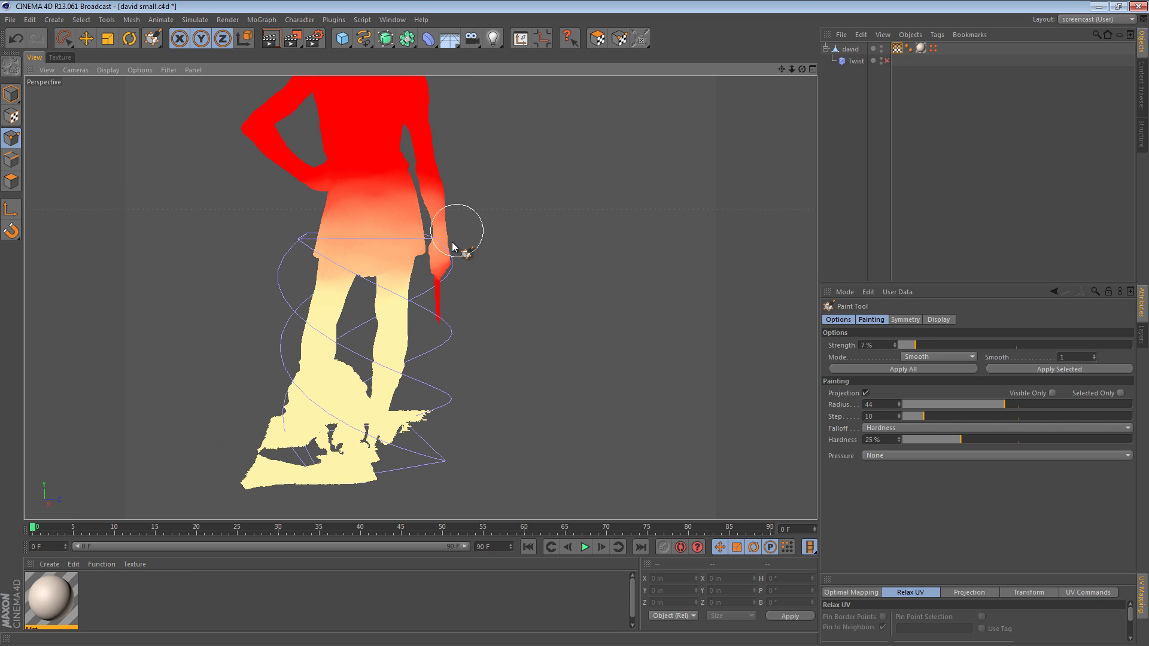
mouse_move(428, 238)
alt+mouse_down()
mouse_move(216, 236)
mouse_move(187, 261)
alt+mouse_up()
alt+middle_drag(540, 305, 489, 272)
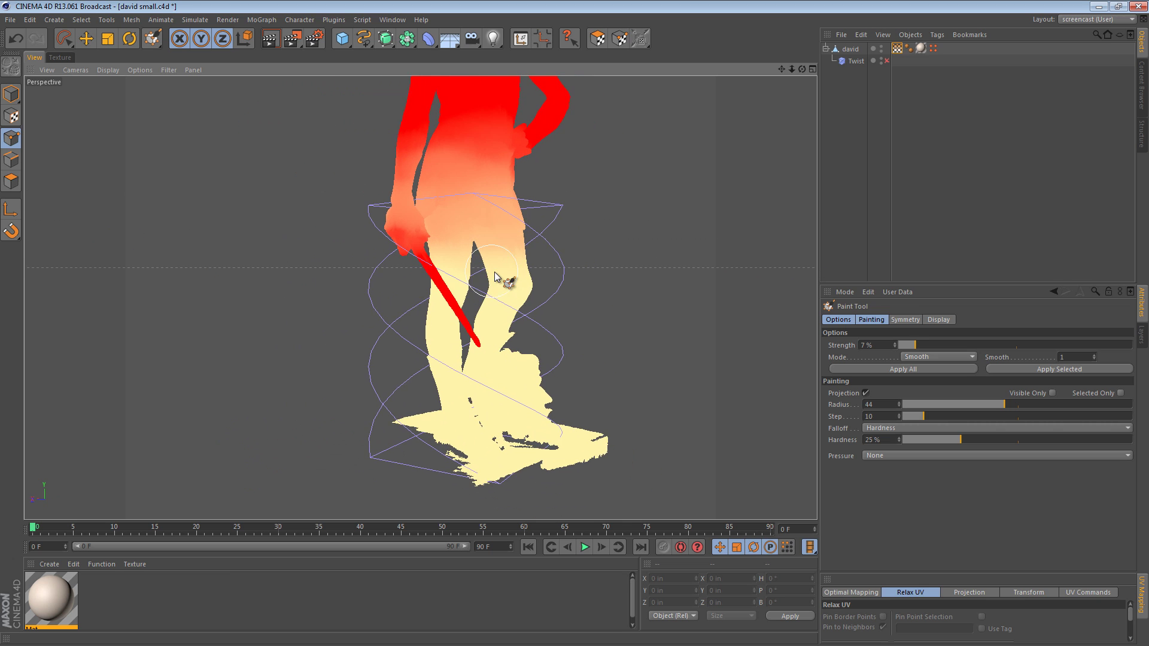
mouse_move(489, 276)
alt+mouse_down()
mouse_move(395, 274)
mouse_move(403, 174)
alt+mouse_up()
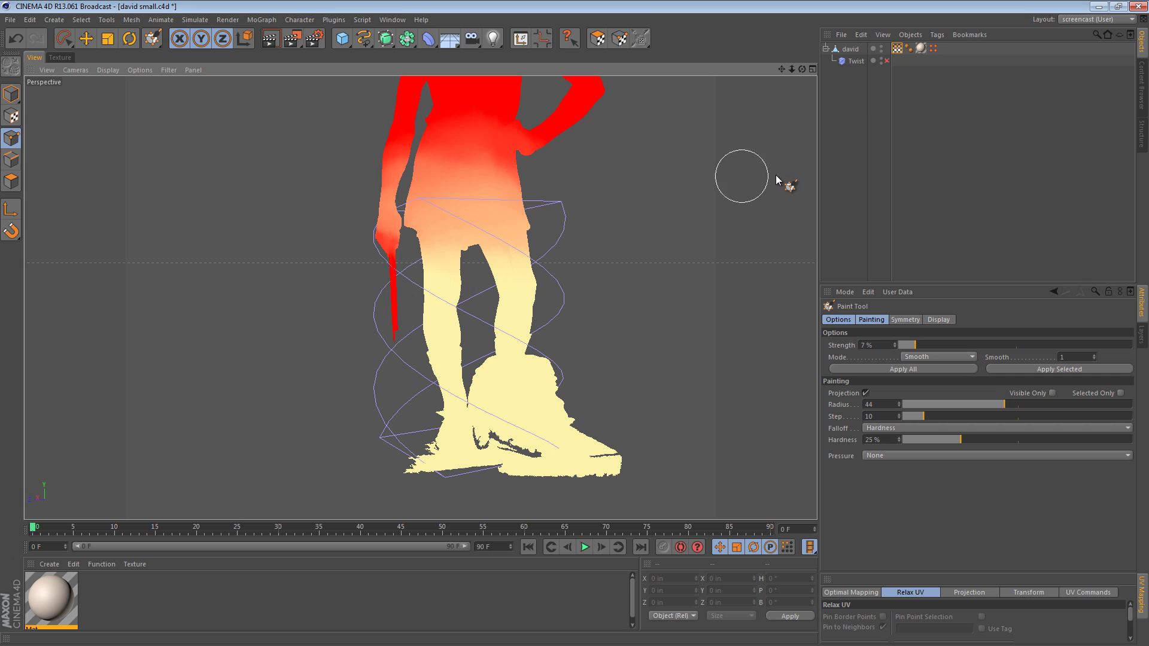
Step: Restore the saved point selection of the sword arm on the david mesh
click(933, 48)
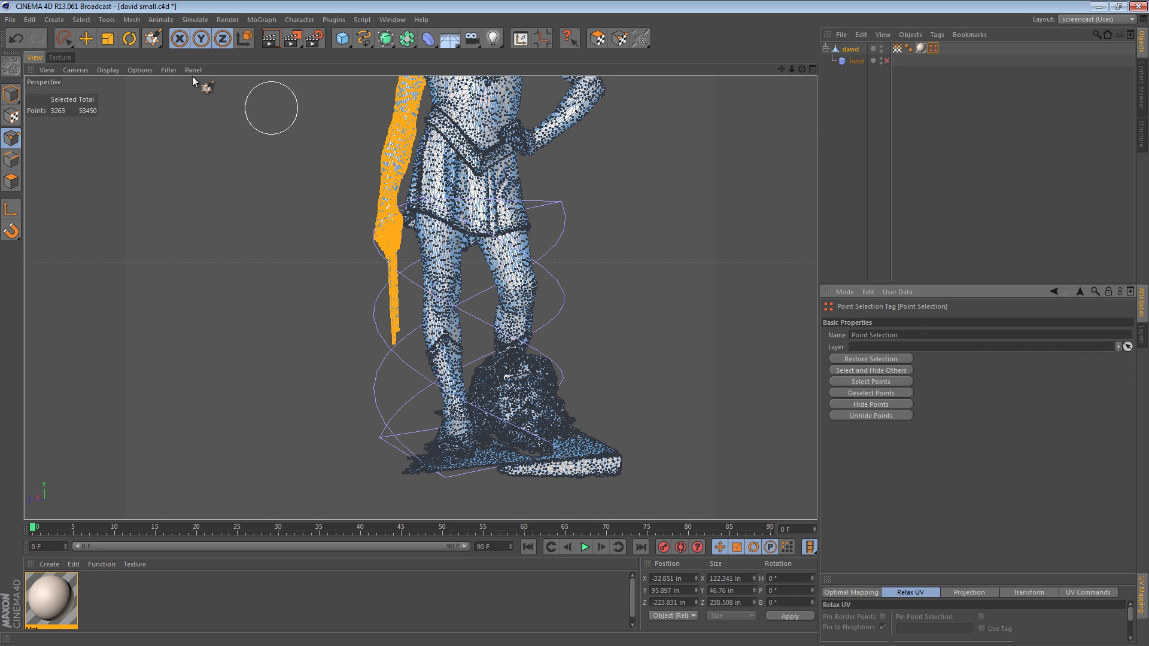
Step: Try to set the selected sword-arm points' vertex weight to 0% without the existing vertex map selected, and undo it
click(78, 21)
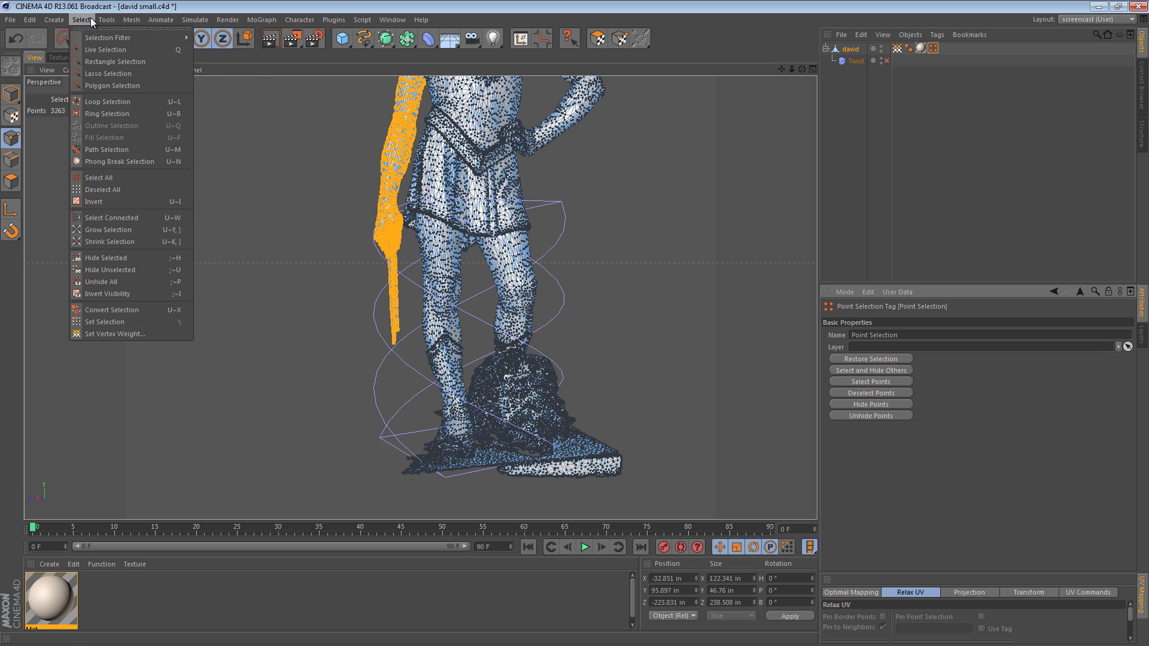
click(117, 334)
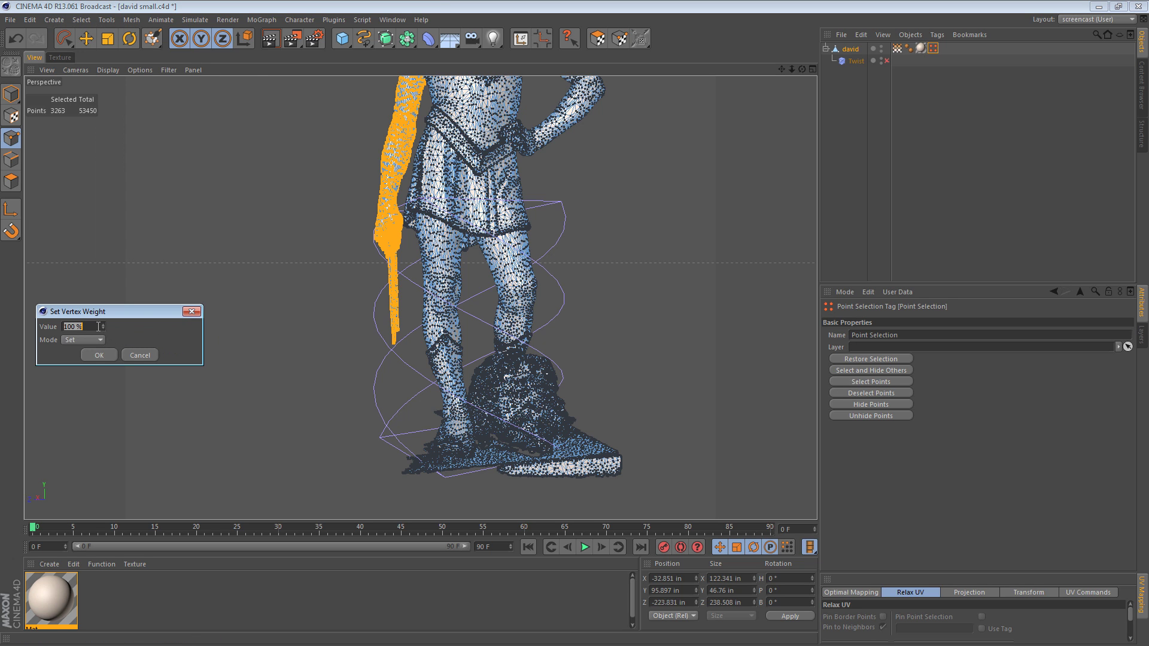
text(0)
click(104, 356)
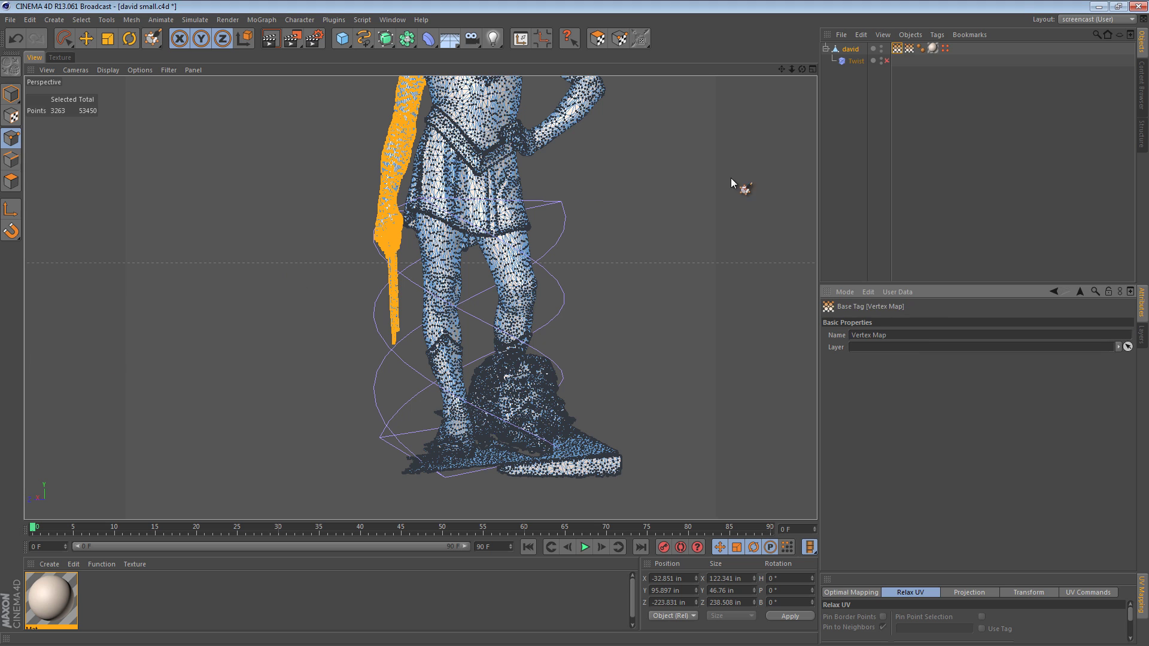
click(903, 135)
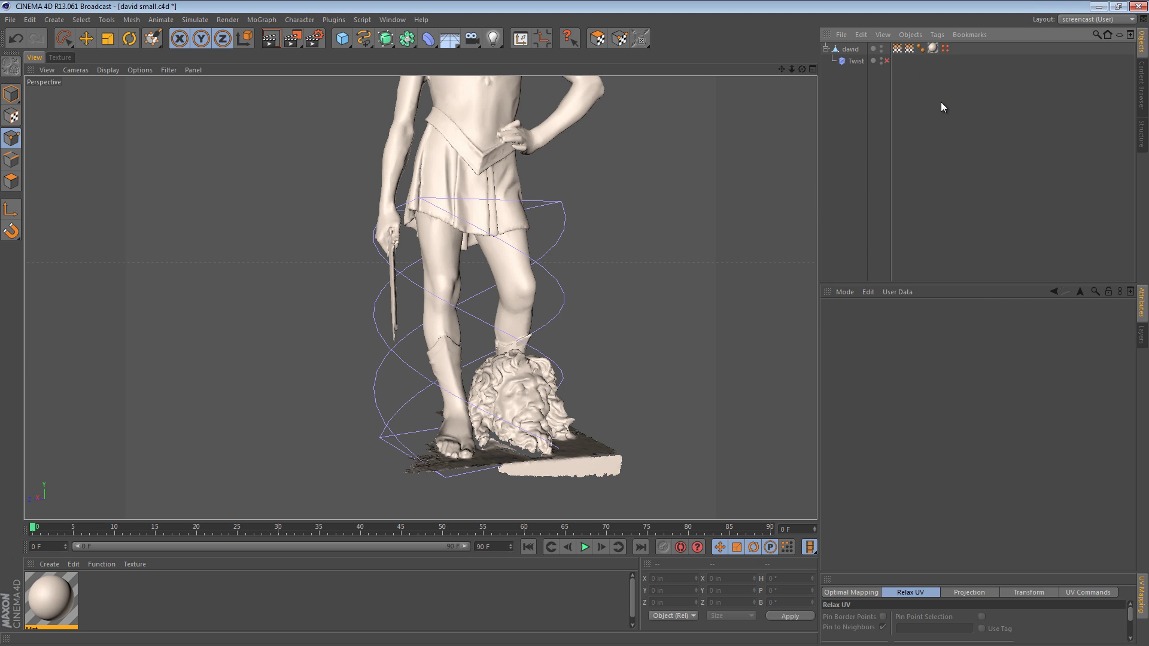
key(ctrl+z)
key(ctrl+z)
Step: Select david's existing vertex map and set the sword-arm points' vertex weight to 0% in Set mode
click(900, 52)
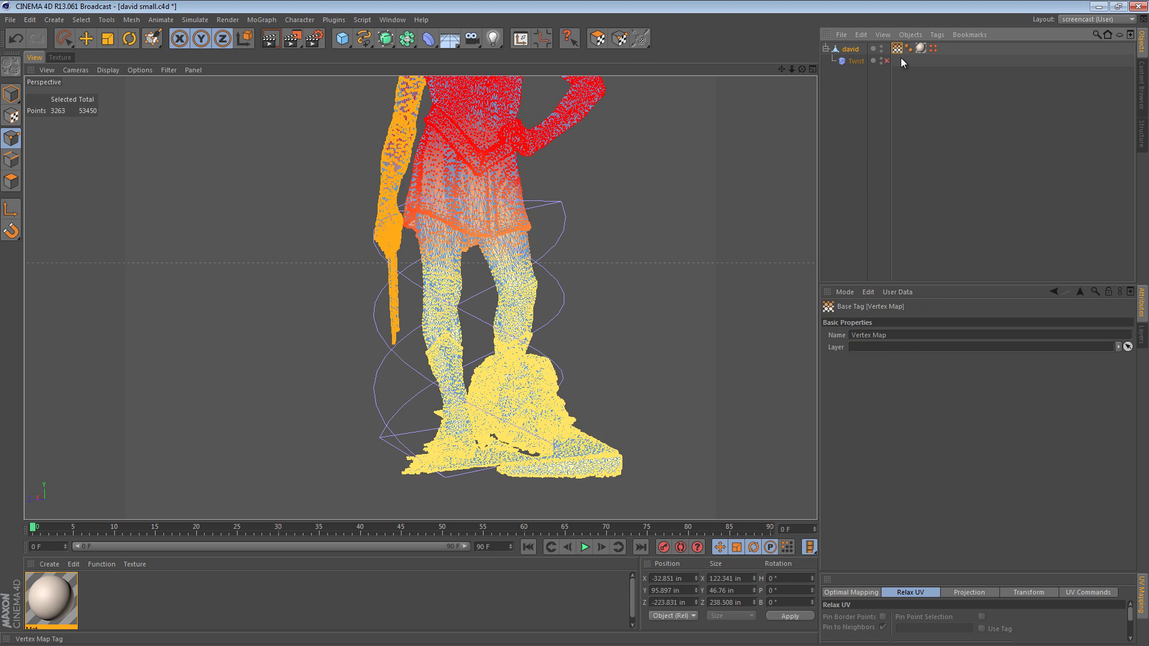
click(82, 20)
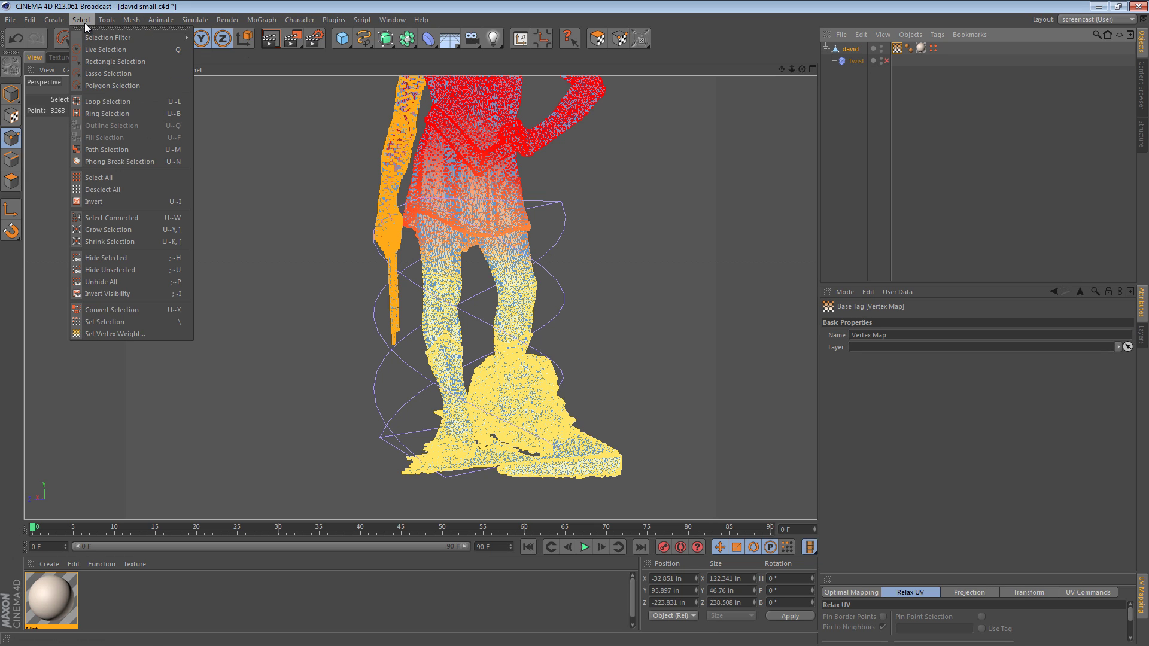
click(134, 332)
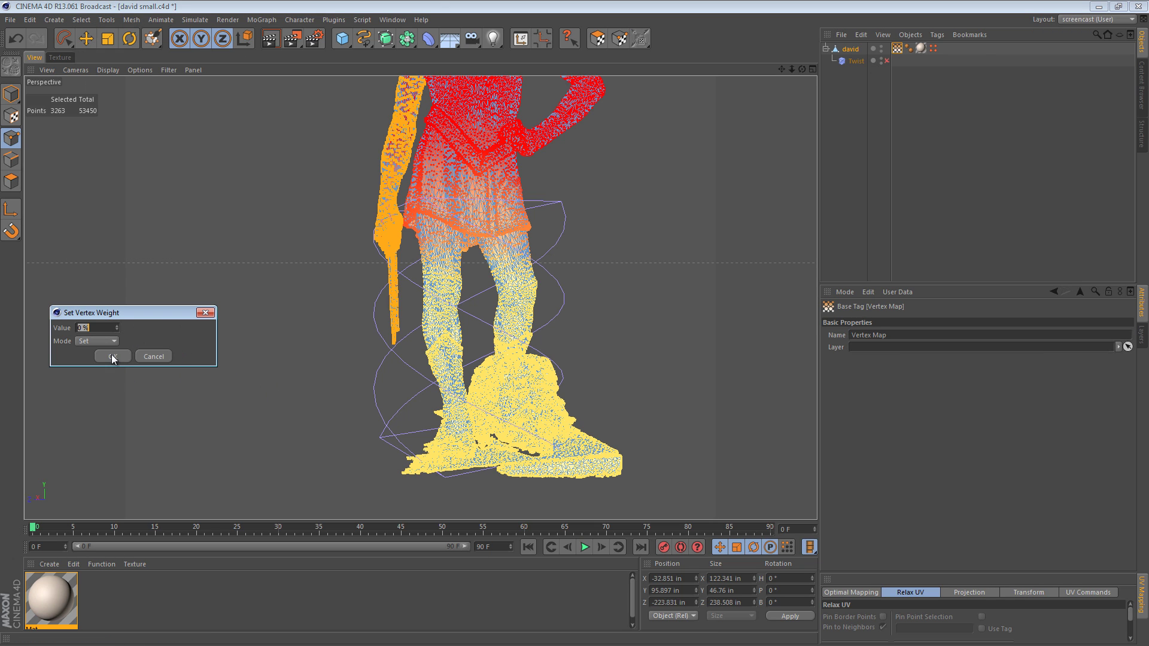
click(111, 356)
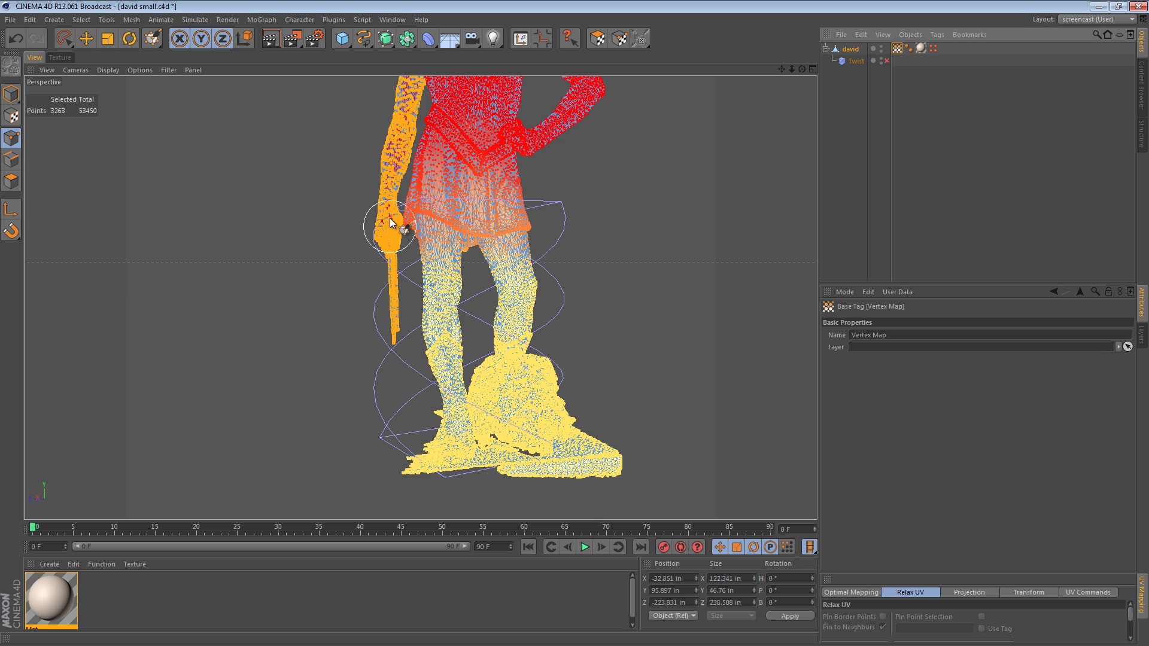
Step: Switch to Model mode, review the david vertex map around the sword arm and enable the Twist deformer
click(14, 96)
click(901, 79)
click(895, 50)
mouse_move(508, 200)
alt+mouse_down()
mouse_move(270, 202)
mouse_move(518, 203)
alt+mouse_up()
key(e)
scroll(413, 190, down, 2)
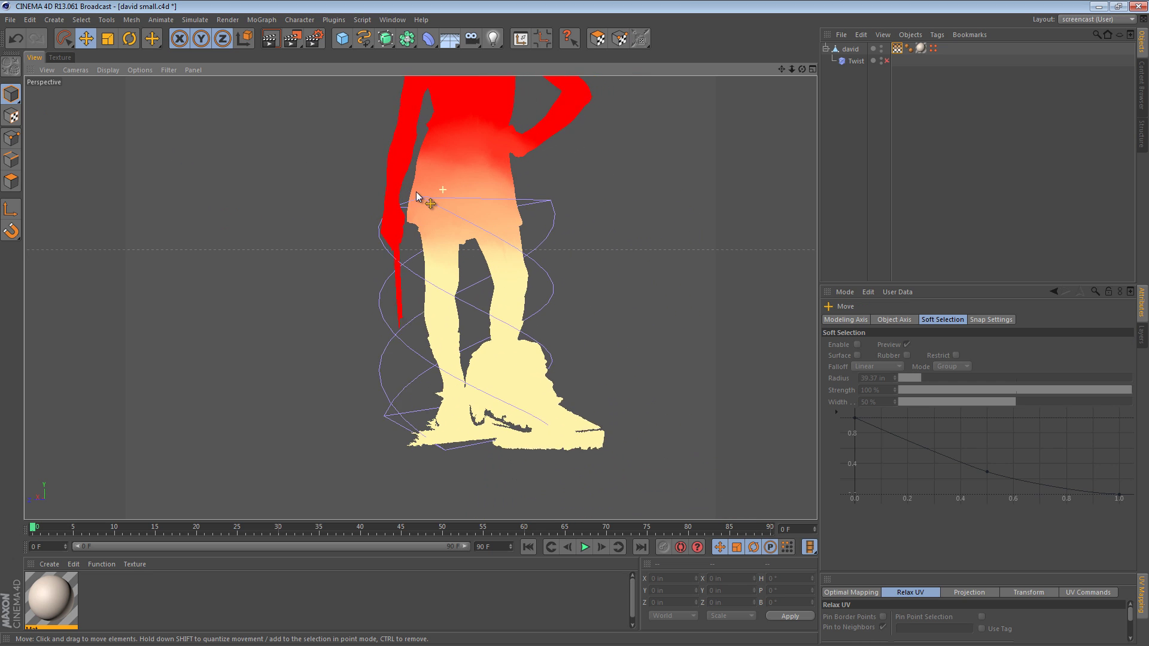
alt+middle_drag(414, 190, 372, 186)
click(886, 61)
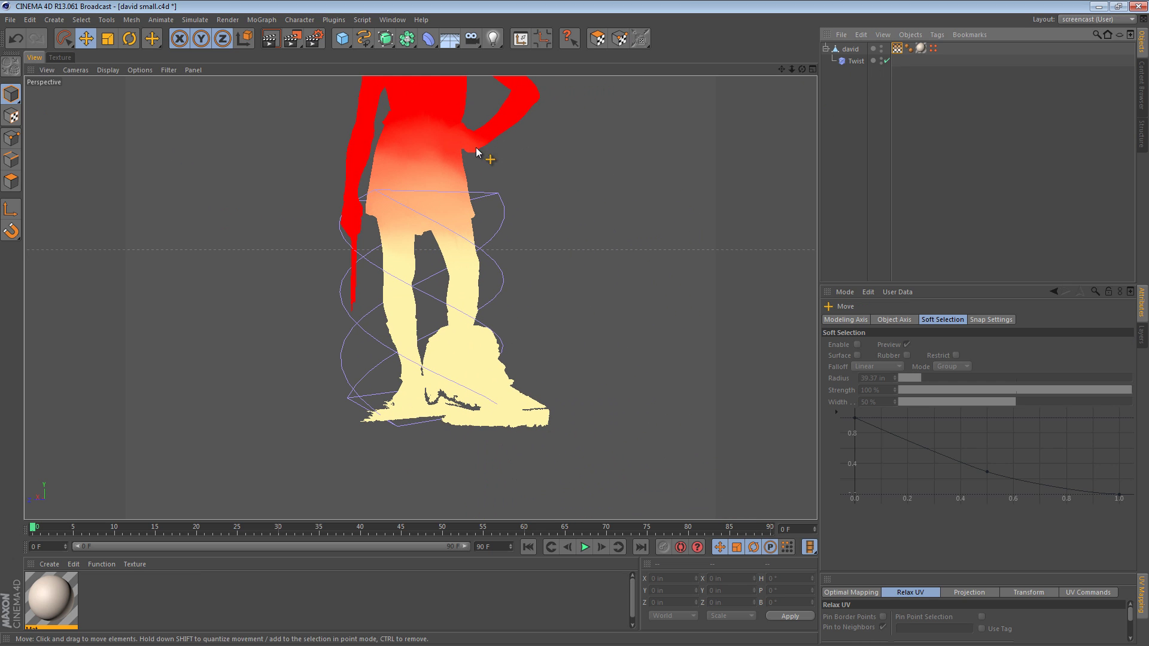
alt+drag(478, 321, 431, 239)
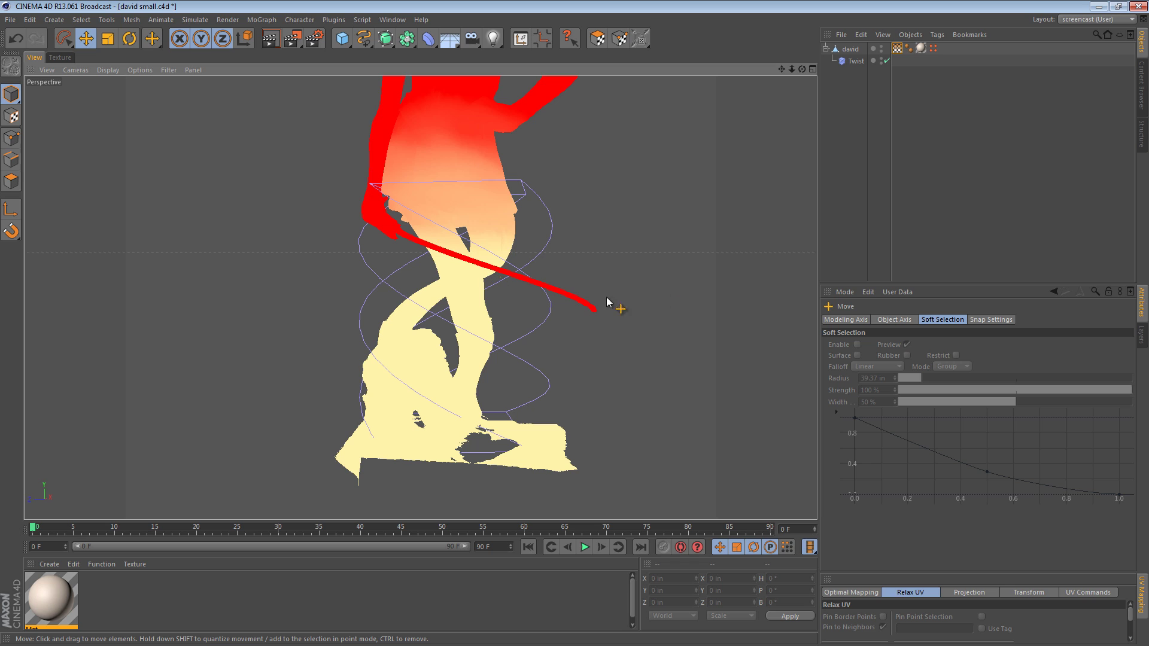
click(907, 72)
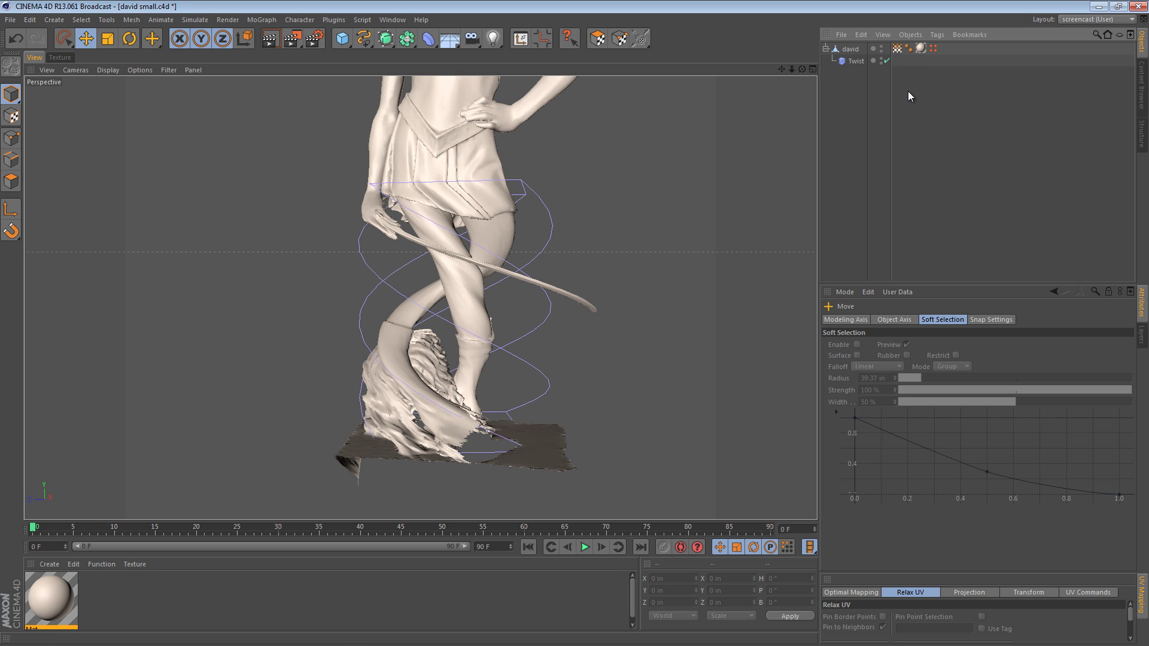
Step: Add a Restriction tag to the Twist deformer and assign david's Vertex Map to its first name slot
click(849, 63)
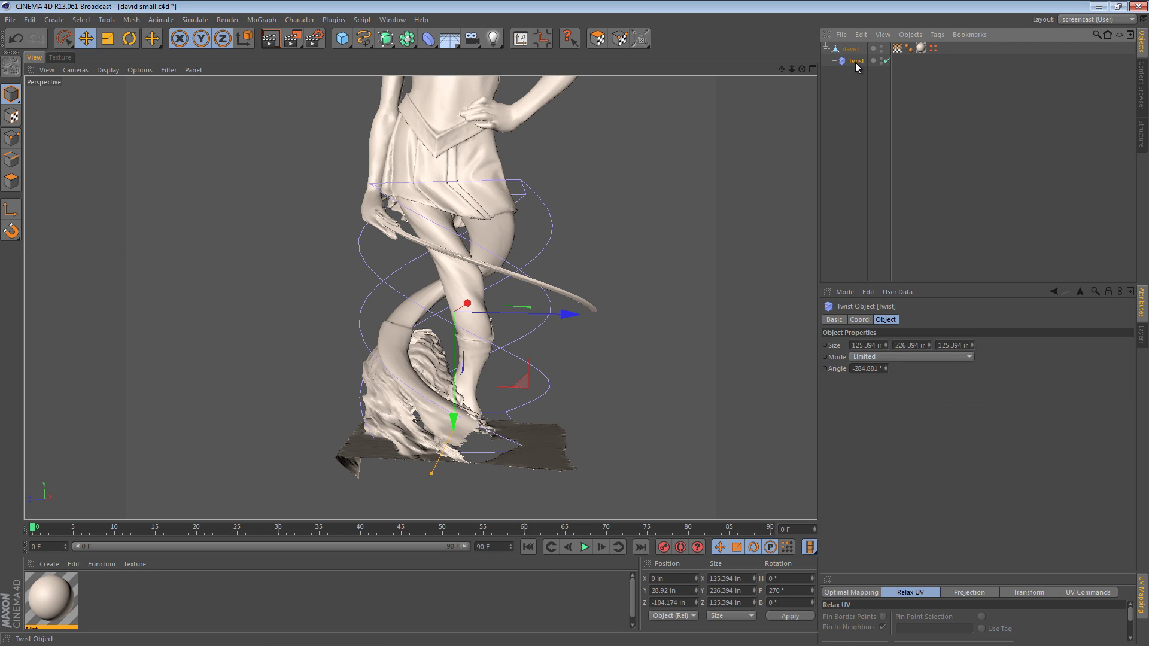
right_click(857, 60)
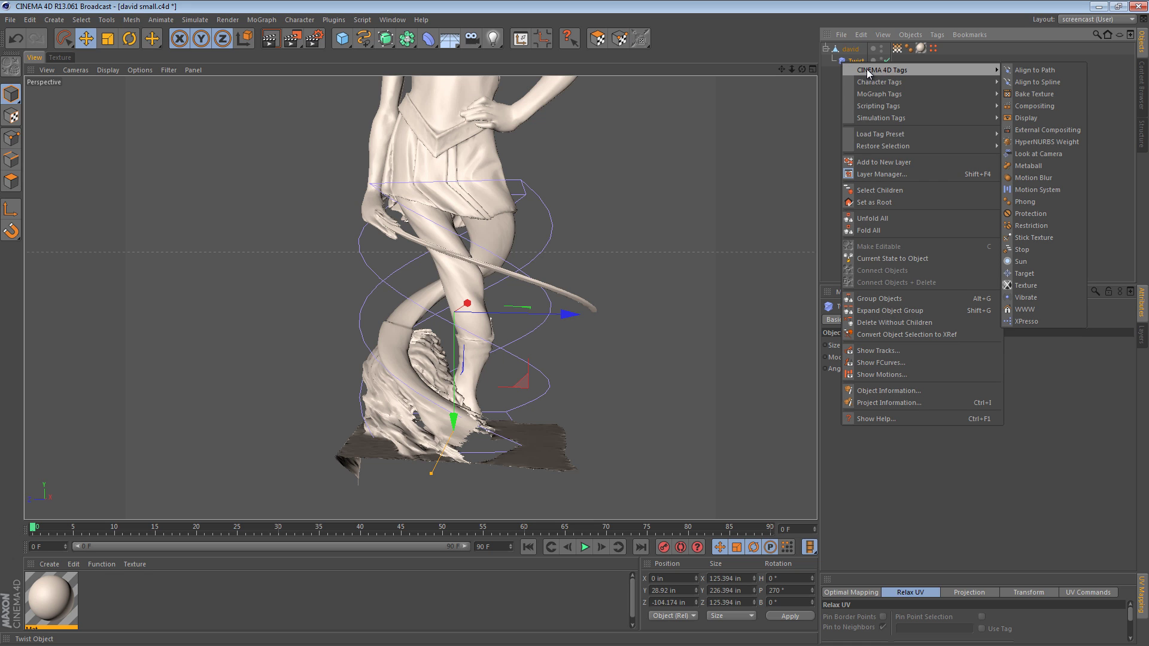
click(1041, 226)
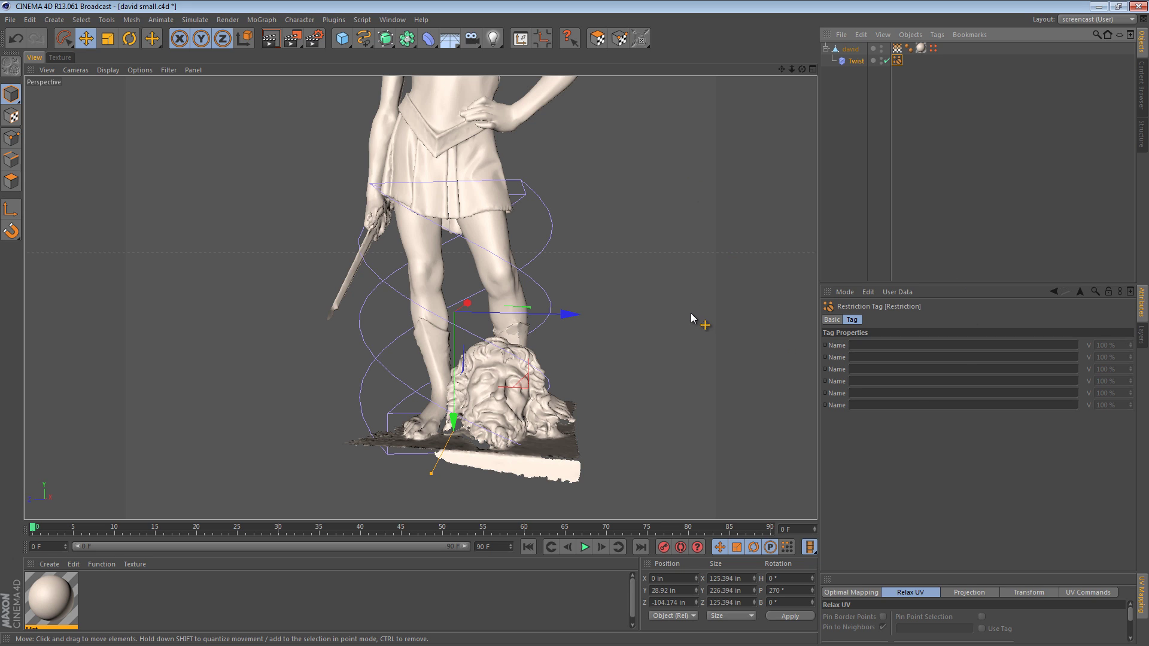
click(900, 53)
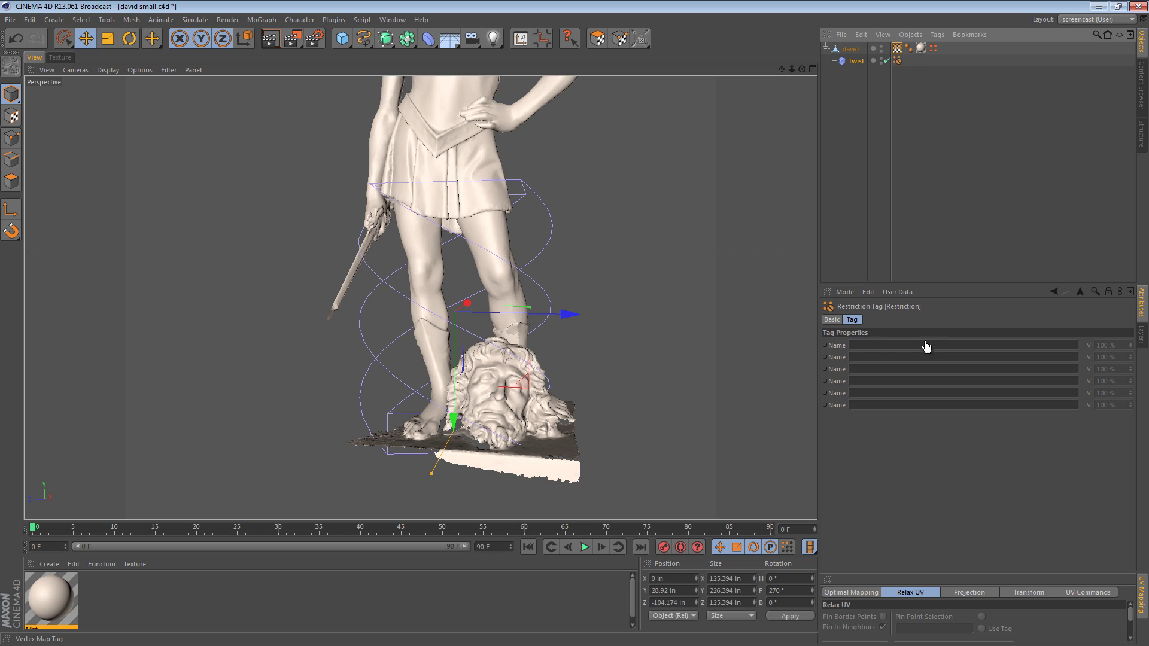
drag(895, 350, 896, 350)
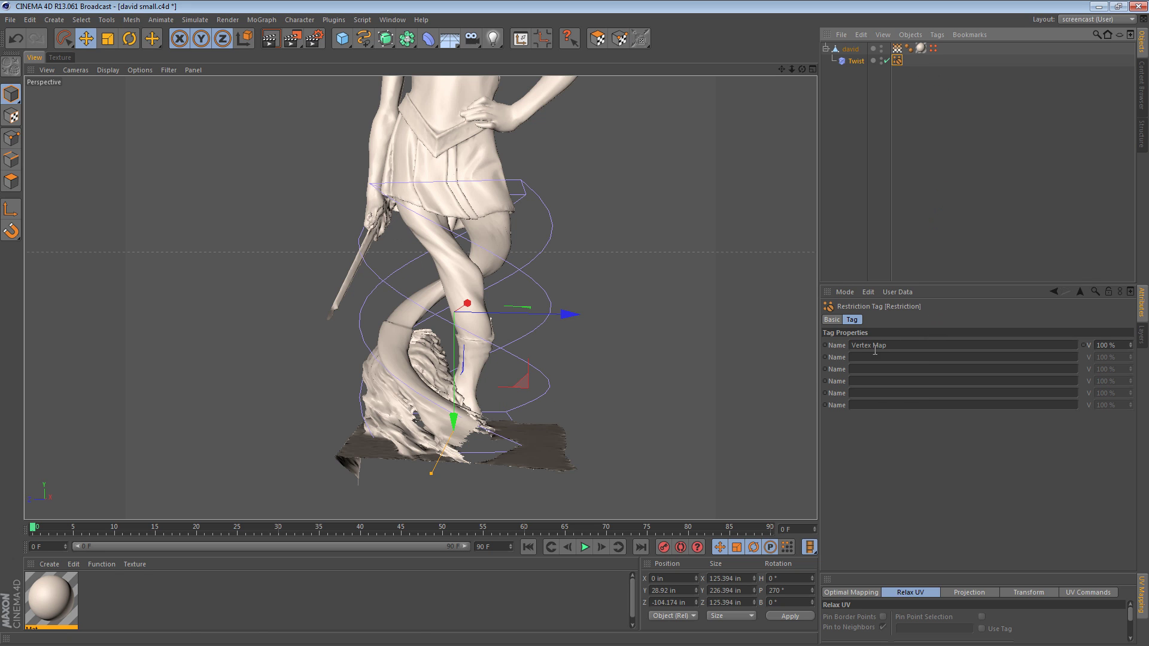
Step: With david's vertex map displayed, move the Twist deformer slightly upward, to about -105.7 in on its Z position
click(903, 60)
click(897, 49)
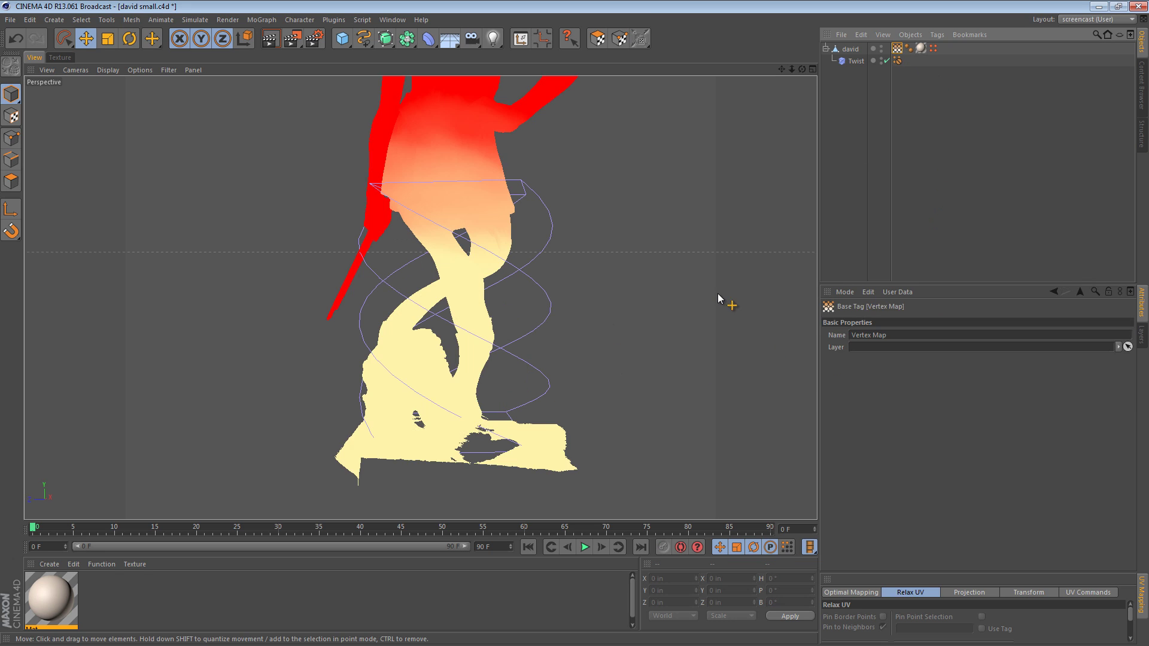
alt+right_drag(522, 255, 481, 255)
alt+middle_drag(521, 255, 521, 292)
click(856, 61)
click(855, 61)
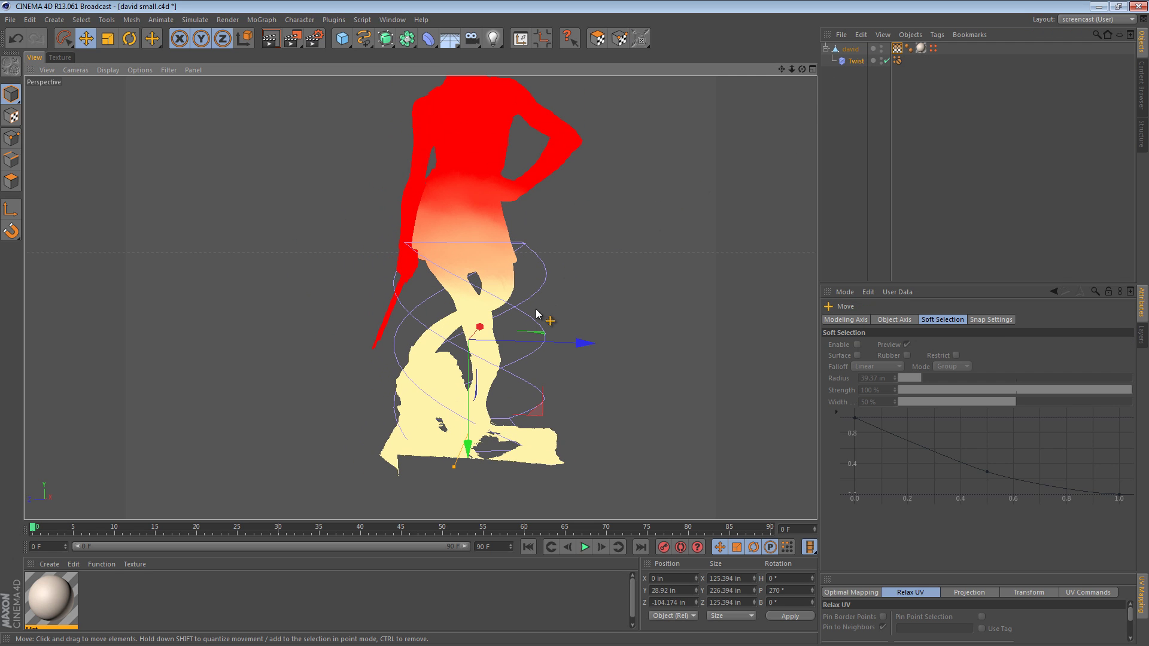
mouse_move(472, 397)
mouse_down()
mouse_move(477, 269)
mouse_move(477, 478)
mouse_move(478, 396)
mouse_up()
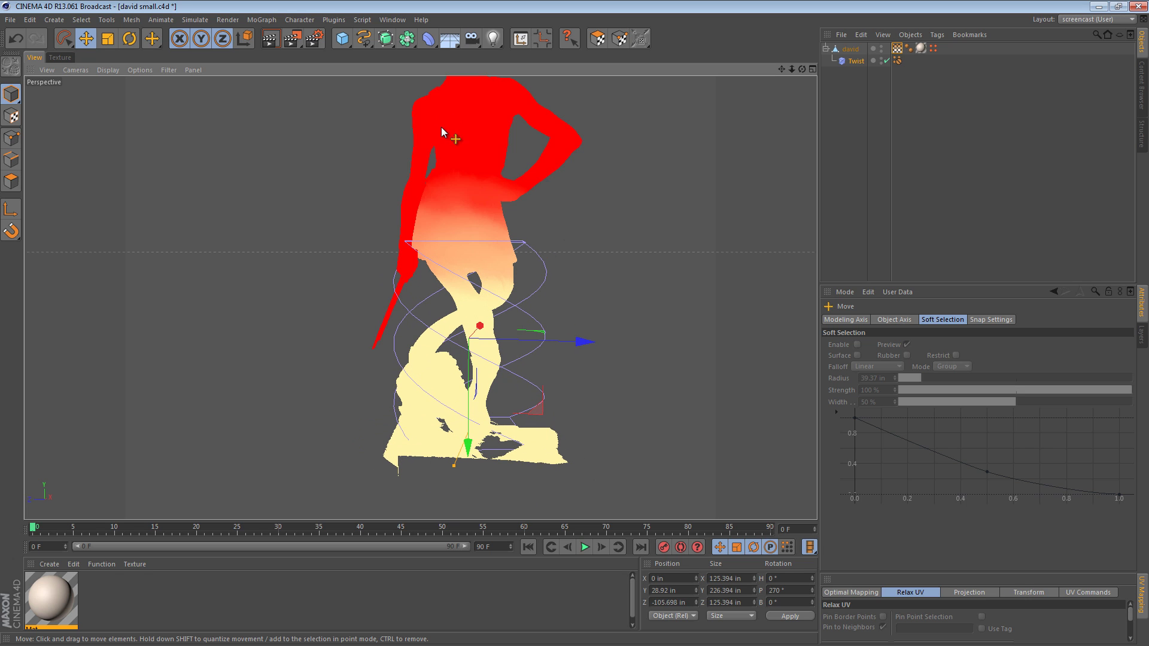
Step: Deselect everything and examine the restricted twist on the statue's legs, skirt, sword and base from several angles
click(910, 102)
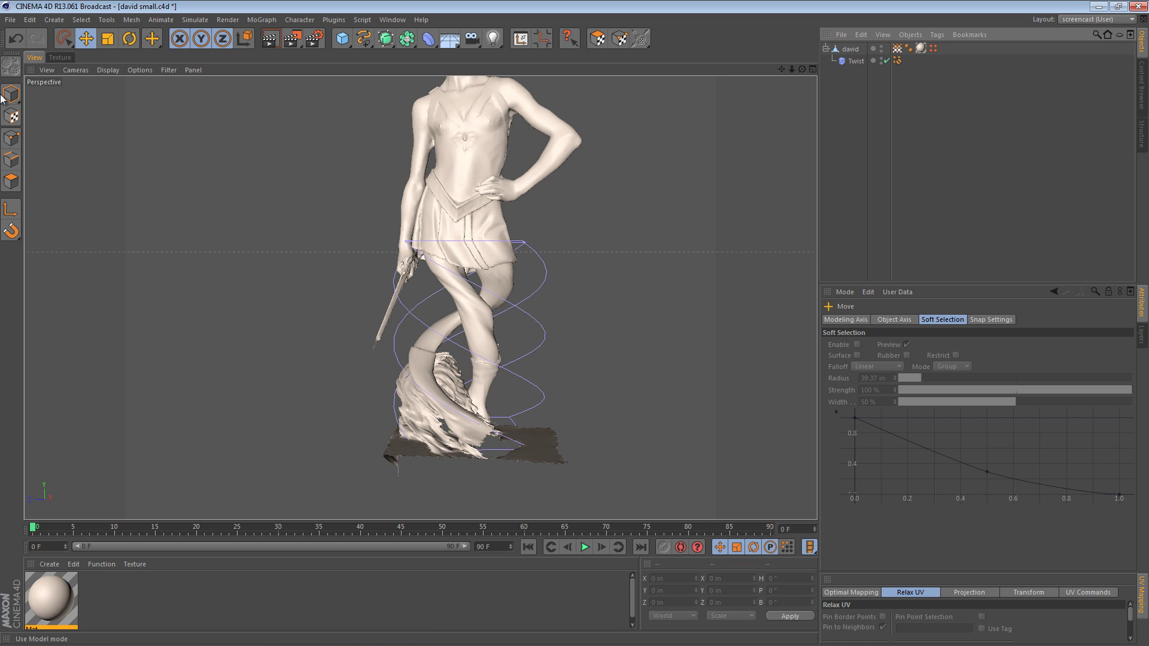
click(413, 230)
click(596, 232)
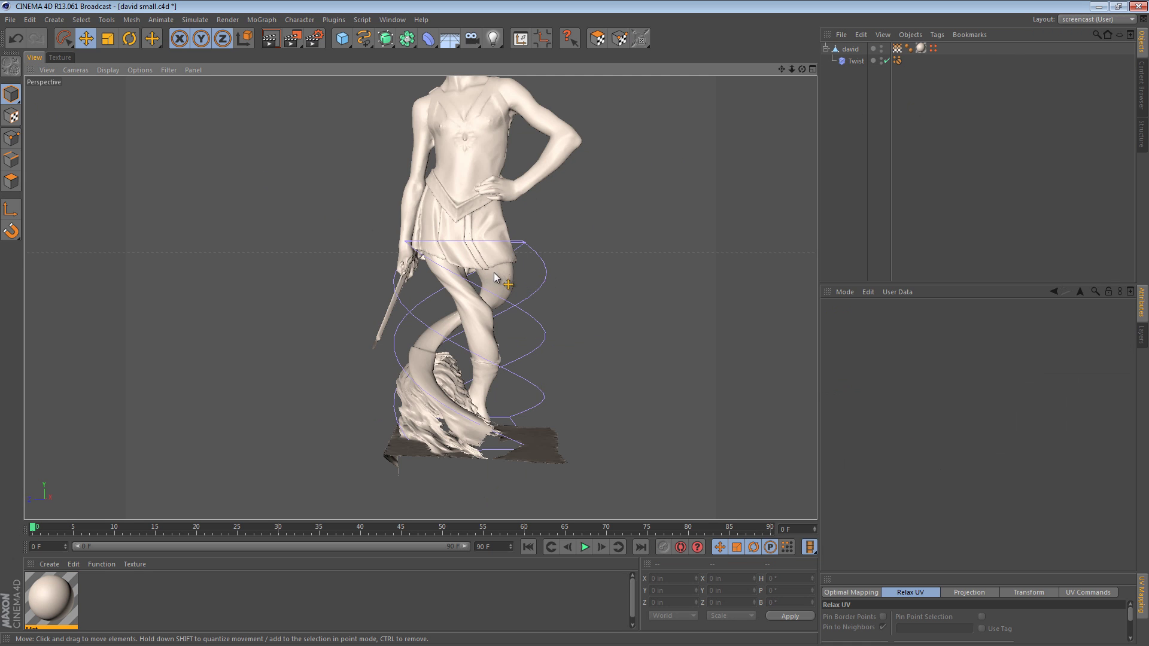
alt+drag(514, 277, 442, 284)
alt+drag(379, 323, 640, 311)
alt+drag(458, 331, 155, 290)
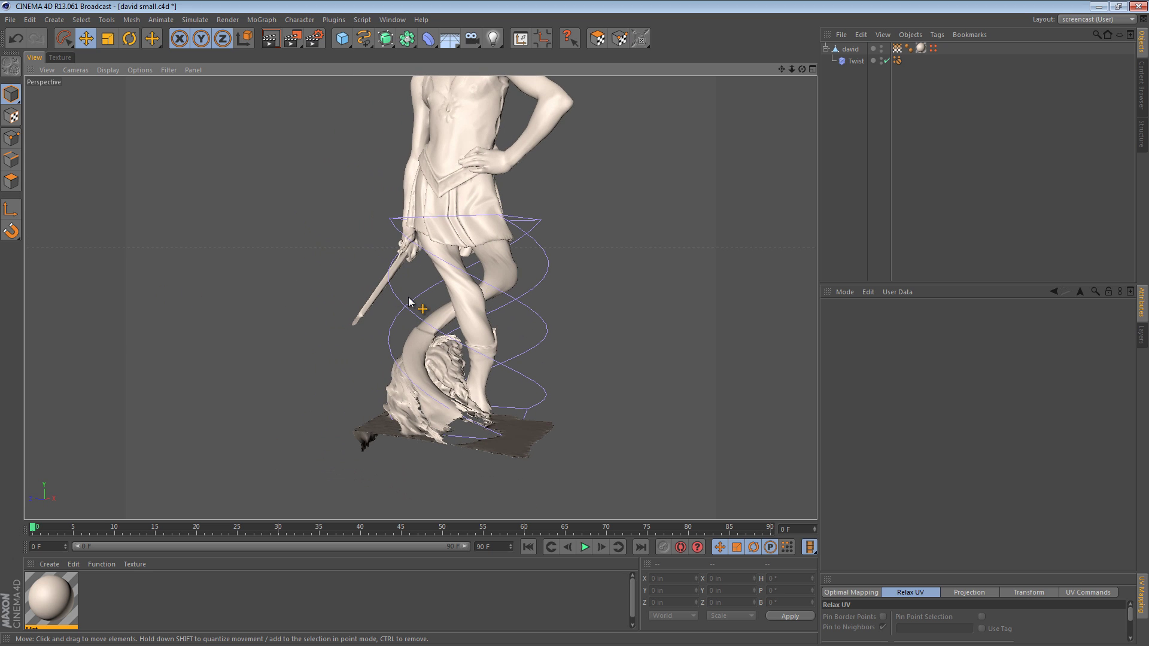
alt+right_drag(422, 299, 502, 298)
alt+middle_drag(503, 297, 497, 272)
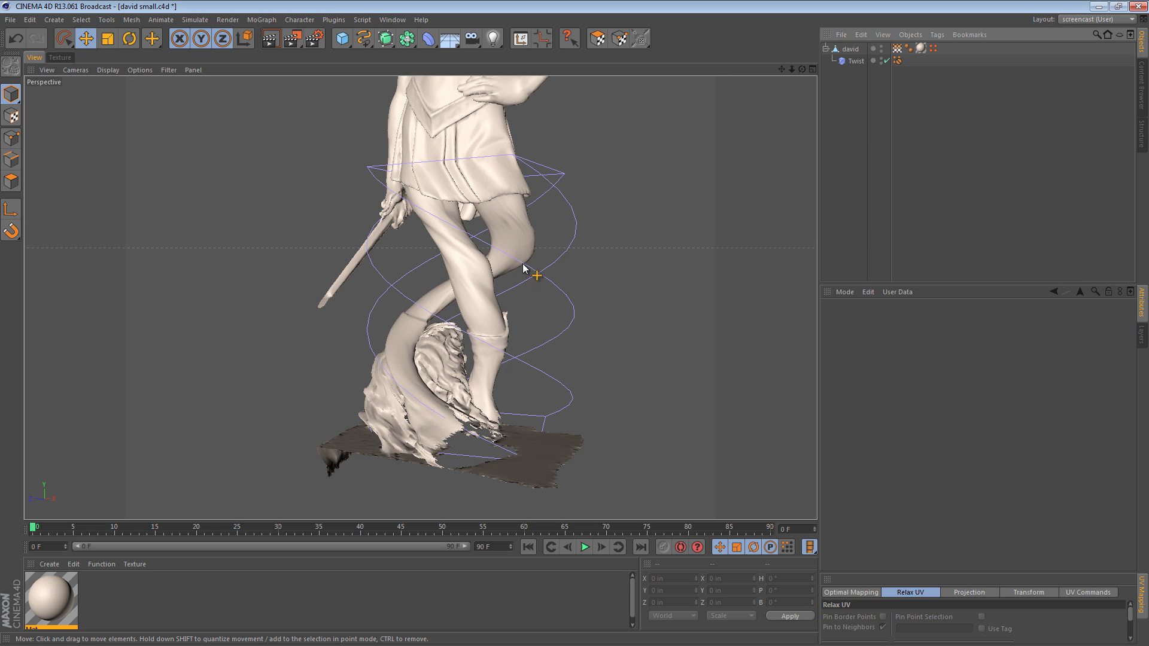
alt+middle_drag(523, 268, 485, 268)
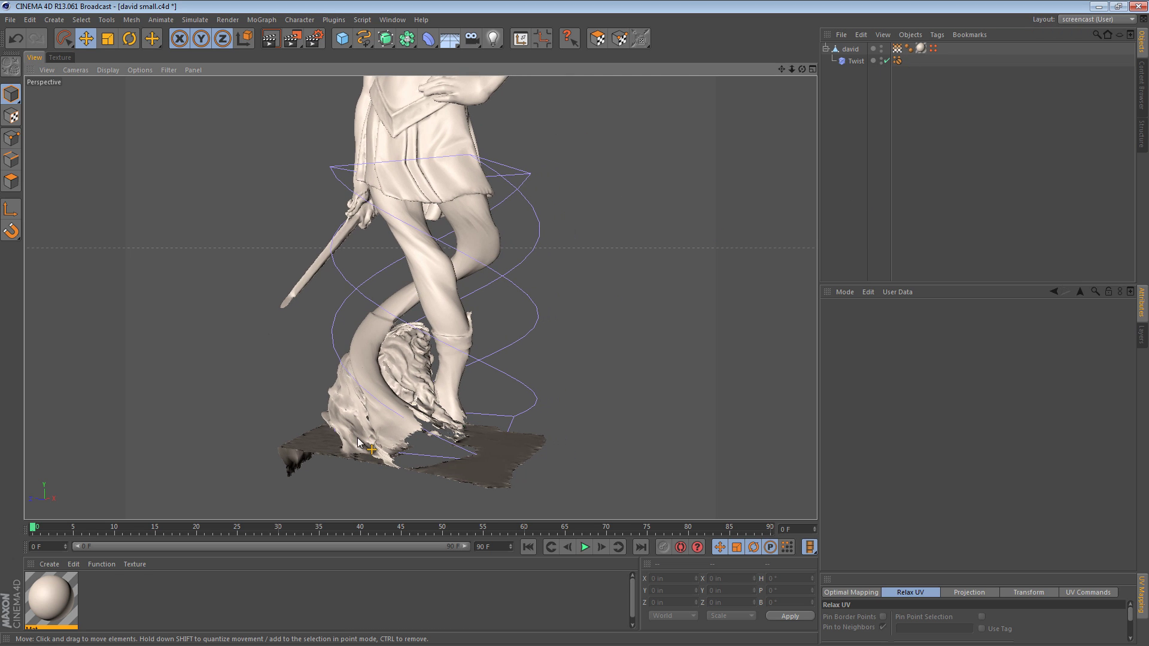